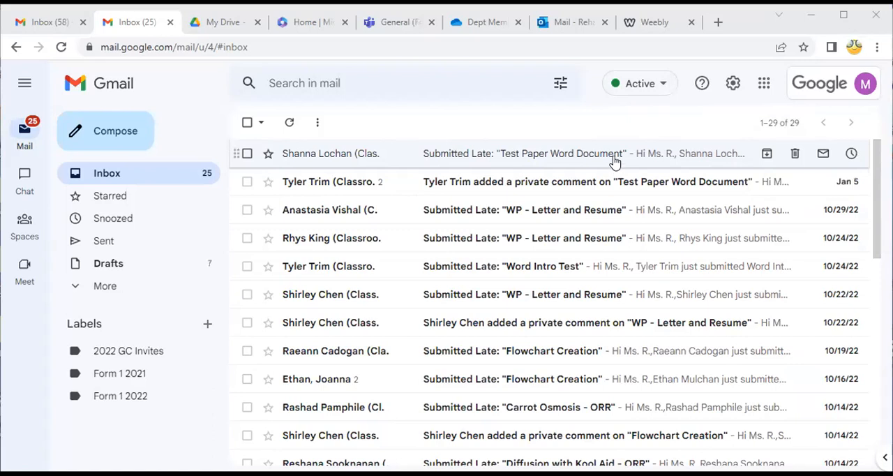
Switch to Google Drive, create a blank Google Form and dismiss the text styling tip
{"action": "left_click", "coordinate": [765, 85]}
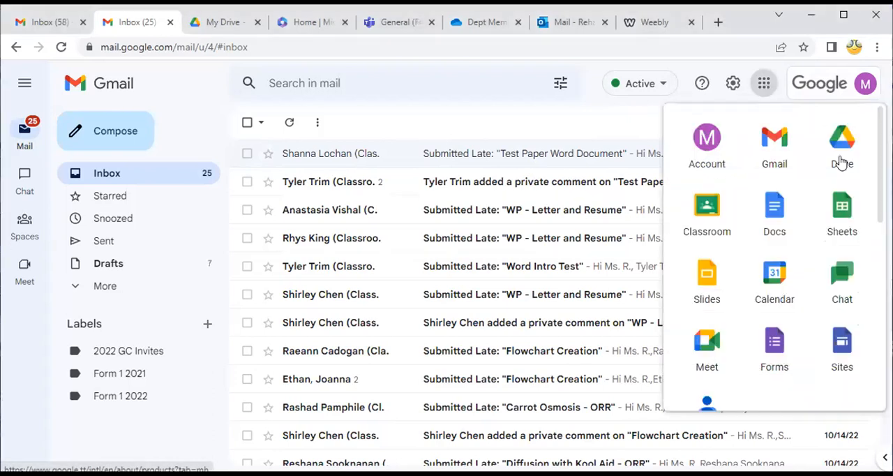
{"action": "left_click", "coordinate": [224, 25]}
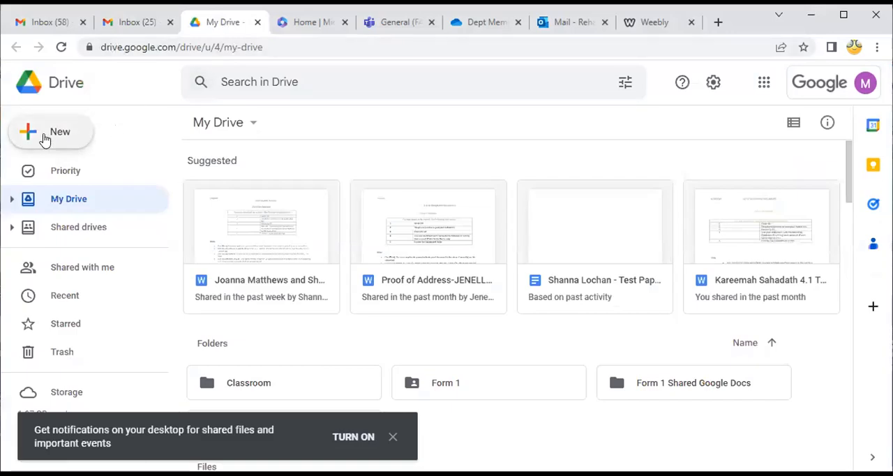
{"action": "left_click", "coordinate": [45, 139]}
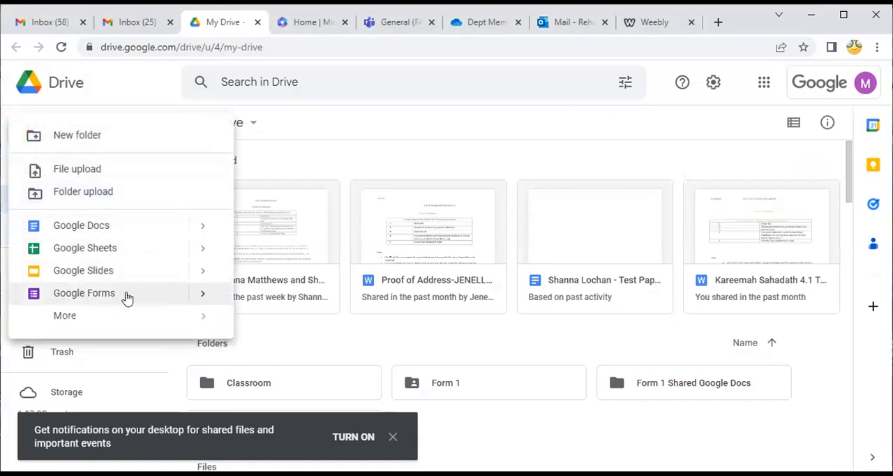
{"action": "left_click", "coordinate": [204, 296]}
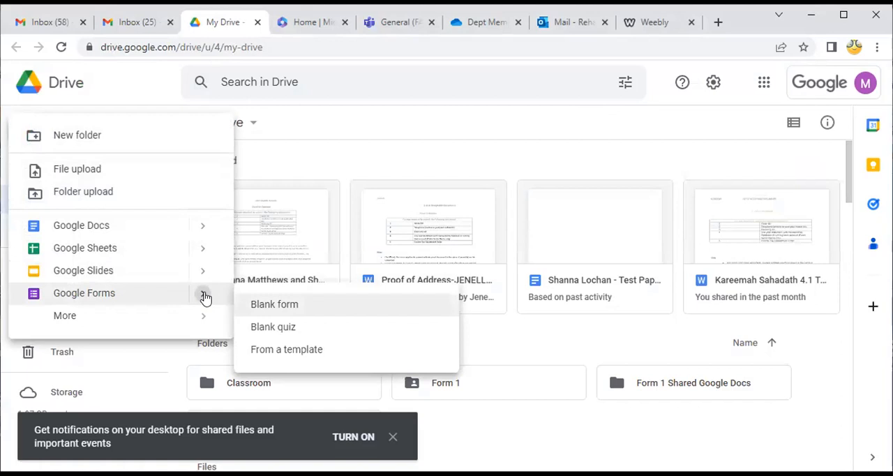
{"action": "left_click", "coordinate": [285, 308]}
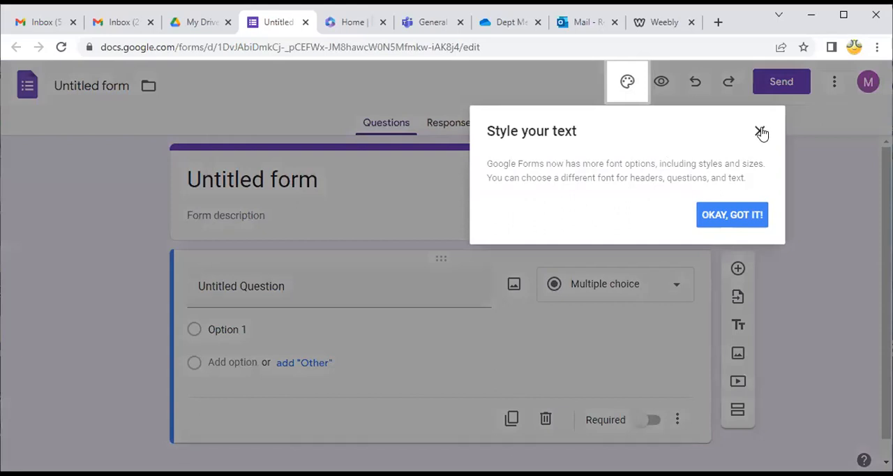
{"action": "left_click", "coordinate": [759, 130]}
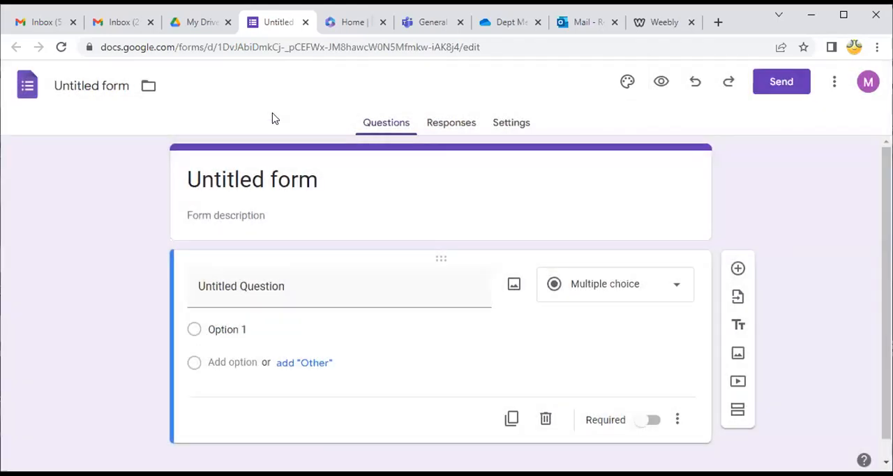
Rename the form file as "File Name - Initials" and apply that name to the form's heading
{"action": "left_click", "coordinate": [70, 85]}
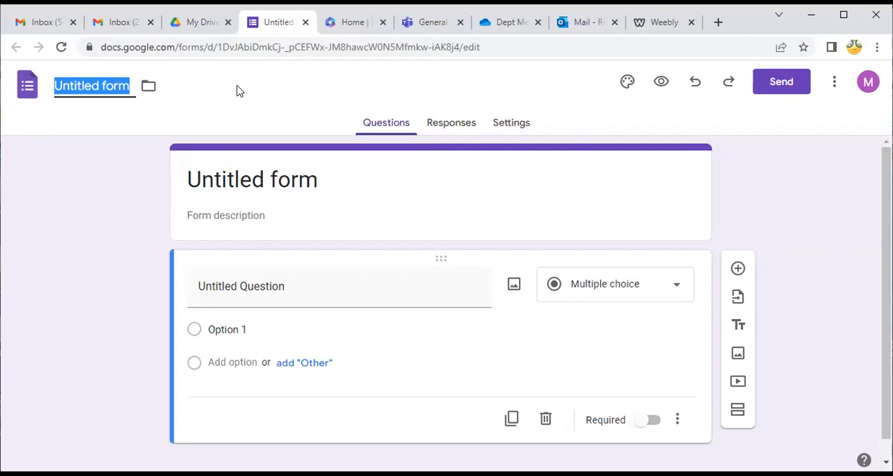
{"action": "type", "text": "File Name _"}
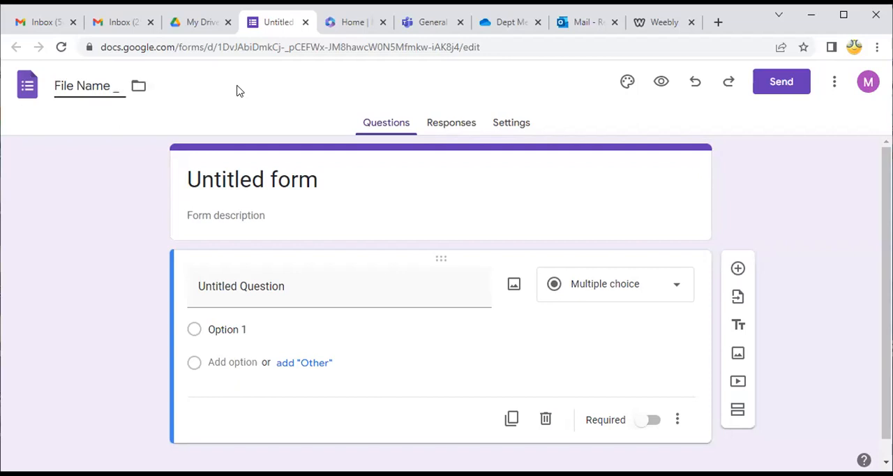
{"action": "key", "text": "BackSpace"}
{"action": "type", "text": "- Initials"}
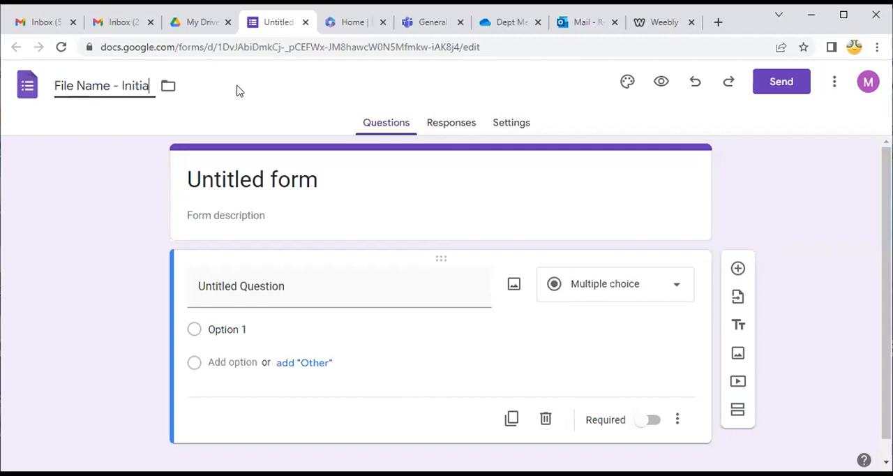
{"action": "left_click", "coordinate": [427, 178]}
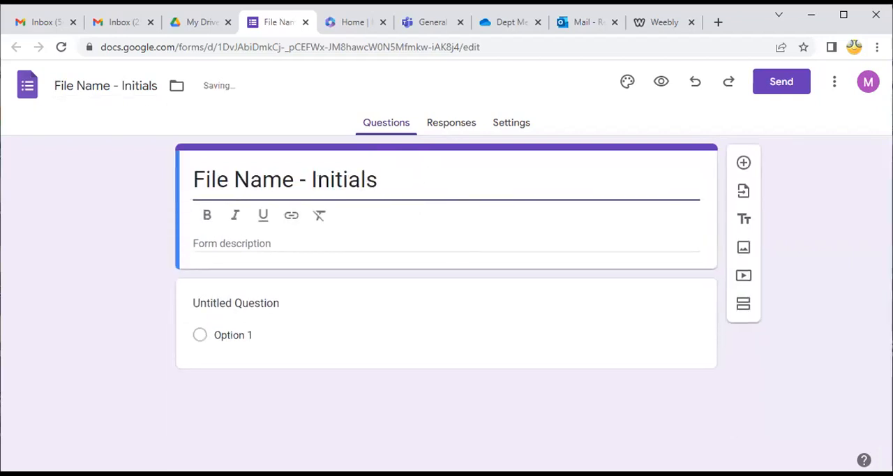
{"action": "left_click", "coordinate": [92, 127]}
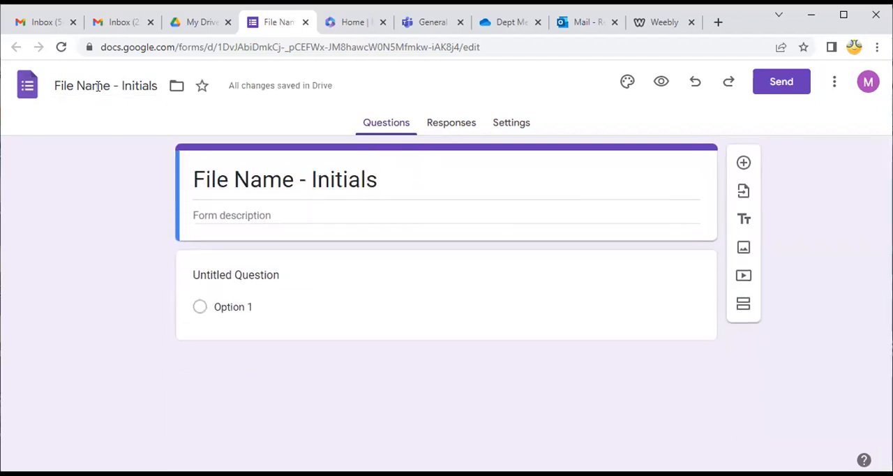
Replace the form's heading with the title "Registration Form"
{"action": "left_click", "coordinate": [407, 184]}
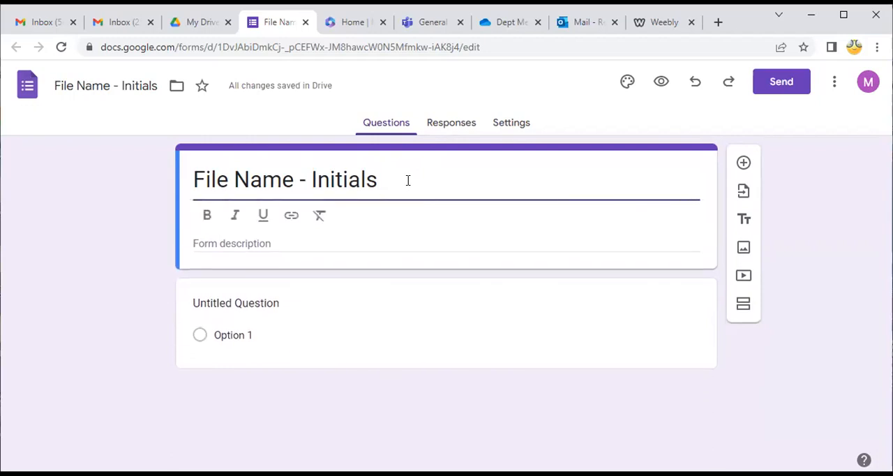
{"action": "left_click_drag", "start_coordinate": [408, 180], "coordinate": [54, 149]}
{"action": "left_click", "coordinate": [71, 265]}
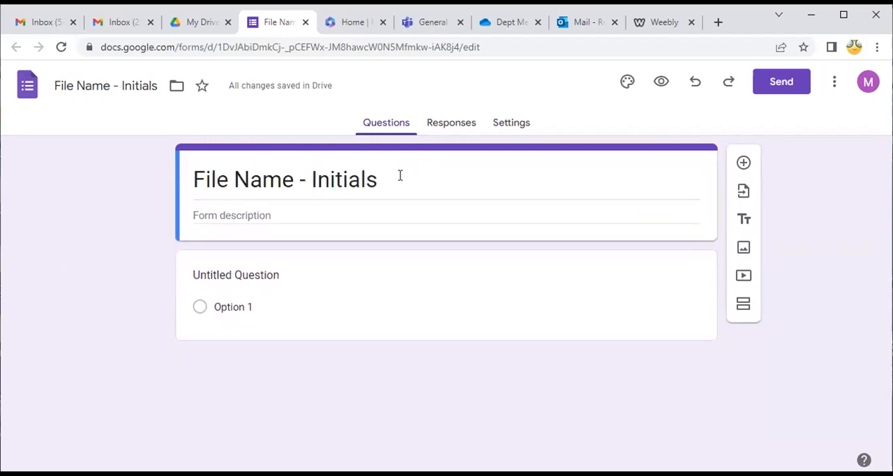
{"action": "left_click", "coordinate": [400, 175]}
{"action": "left_click_drag", "start_coordinate": [383, 174], "coordinate": [189, 191]}
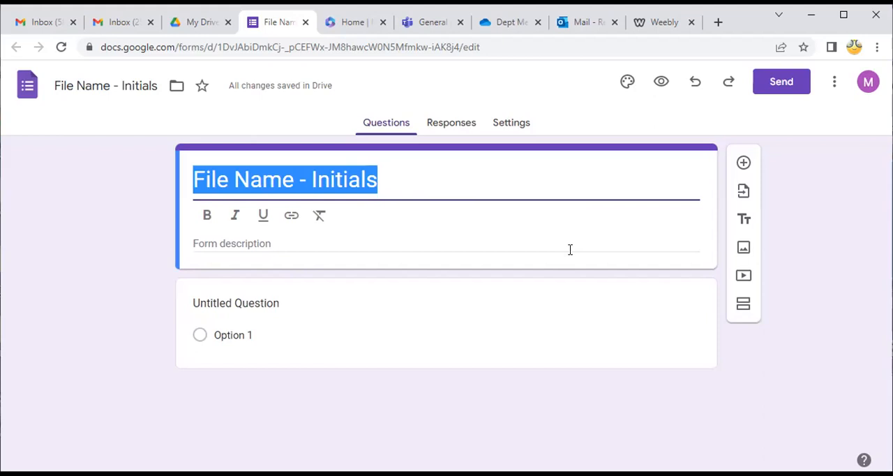
{"action": "type", "text": "R"}
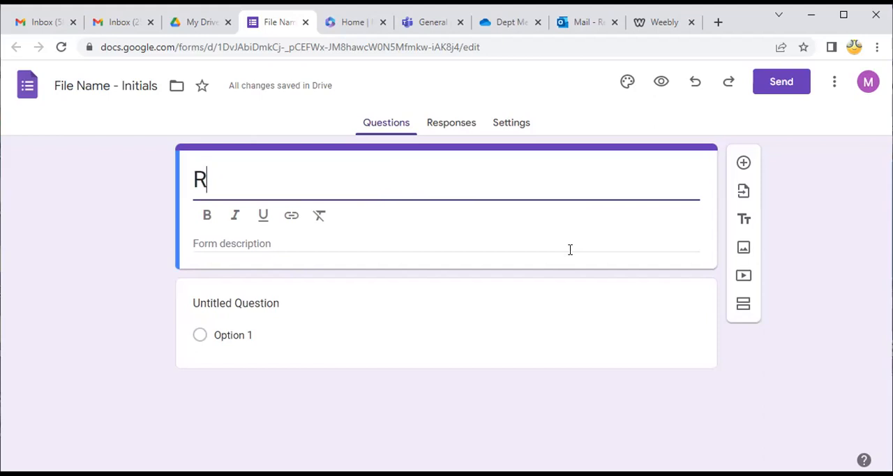
{"action": "type", "text": "egistration"}
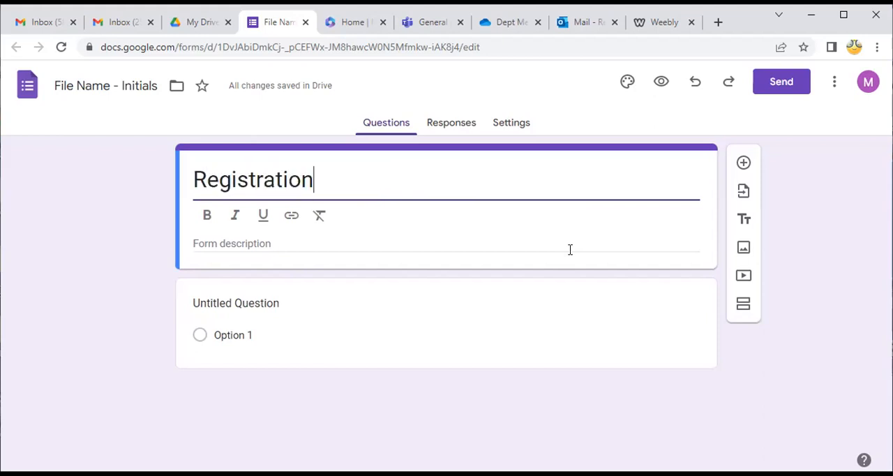
{"action": "type", "text": " Form"}
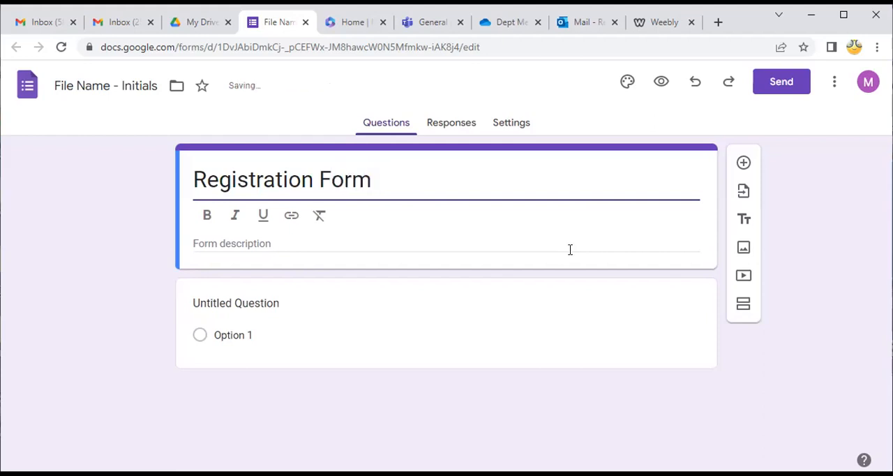
{"action": "left_click", "coordinate": [192, 178]}
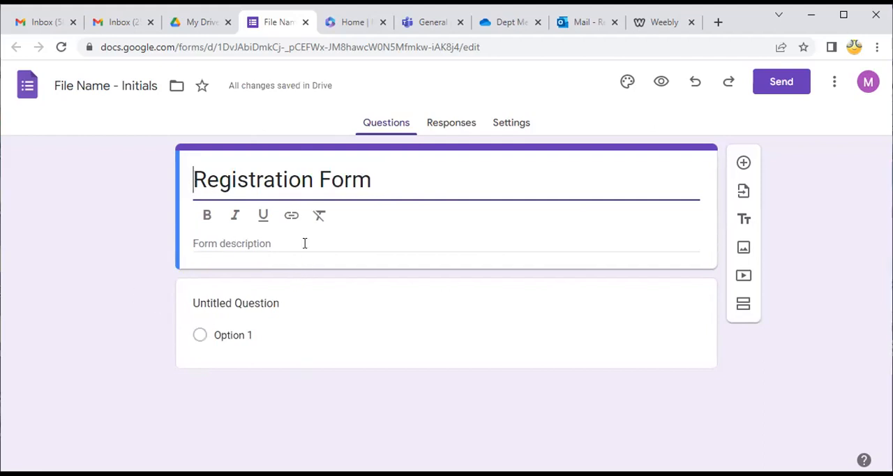
{"action": "left_click", "coordinate": [104, 206]}
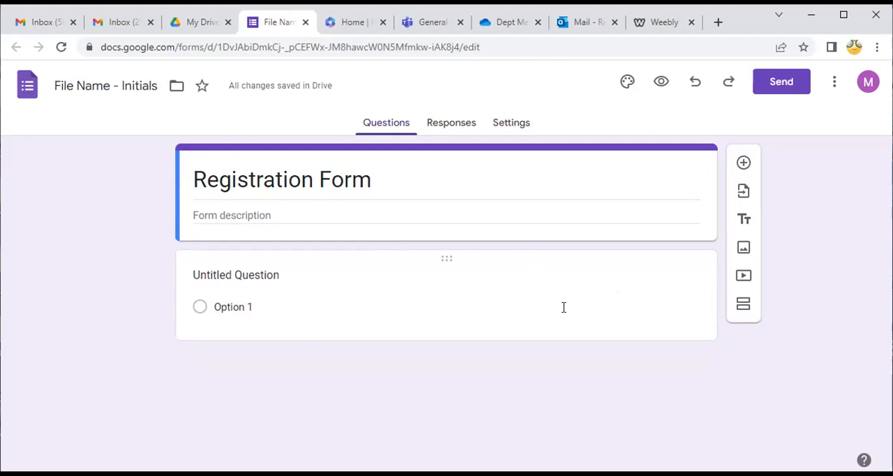
Set the first untitled question's type to Date and make it required
{"action": "left_click", "coordinate": [315, 276]}
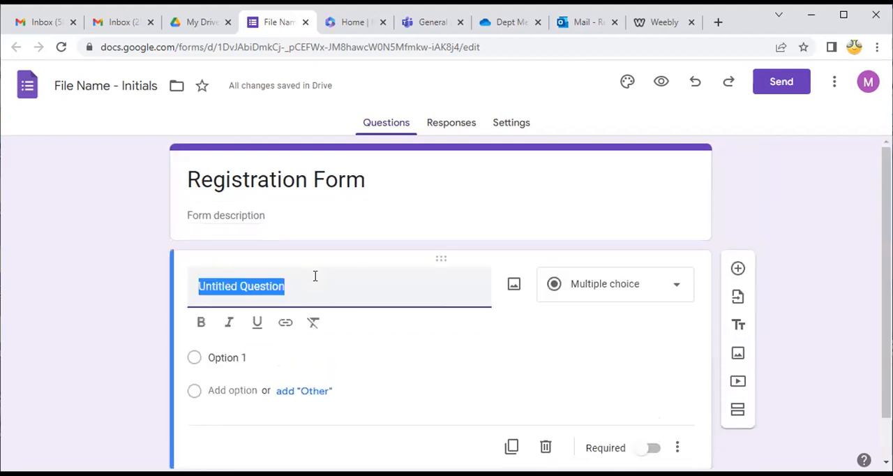
{"action": "left_click", "coordinate": [675, 291]}
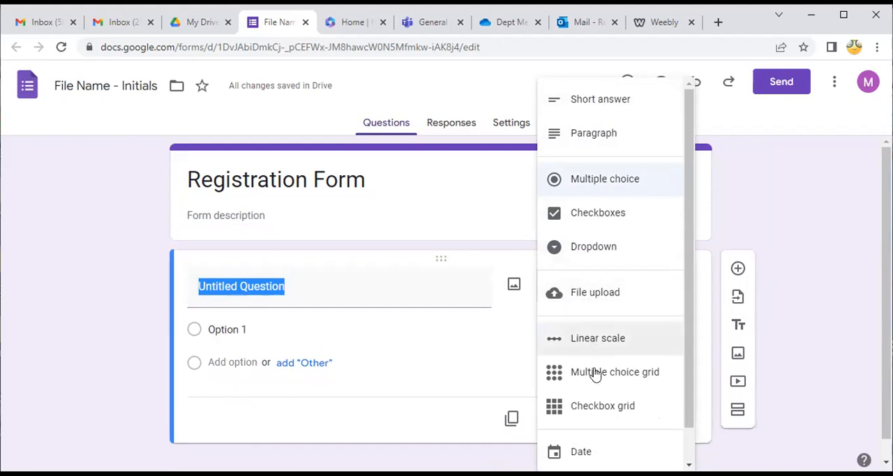
{"action": "scroll", "coordinate": [607, 433], "scroll_direction": "down", "scroll_amount": 1}
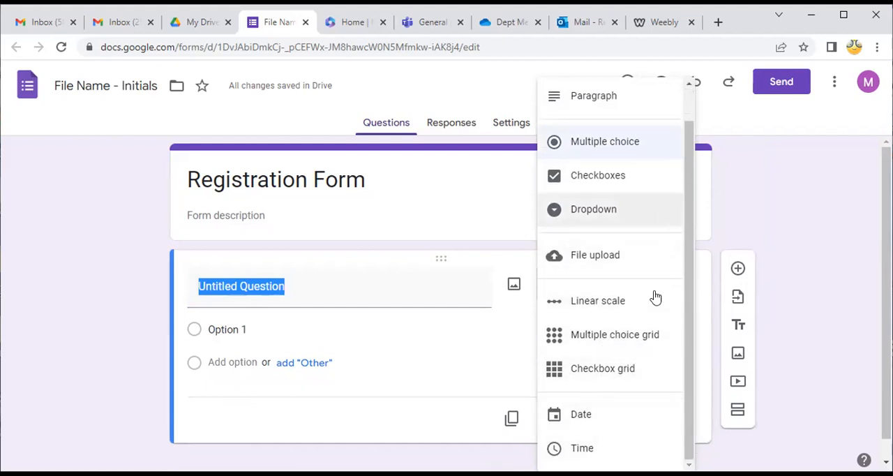
{"action": "left_click", "coordinate": [604, 418]}
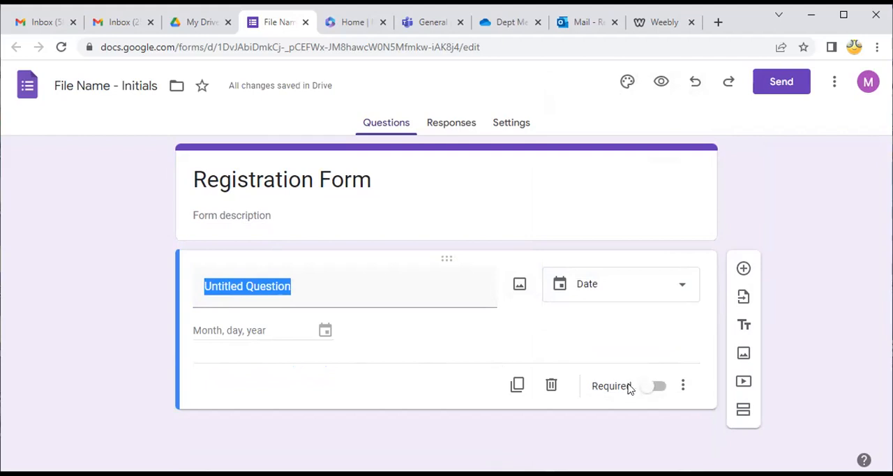
{"action": "left_click", "coordinate": [659, 388]}
Replace the date question's placeholder text with "Select the Date"
{"action": "left_click", "coordinate": [357, 280]}
{"action": "left_click_drag", "start_coordinate": [303, 294], "coordinate": [189, 290]}
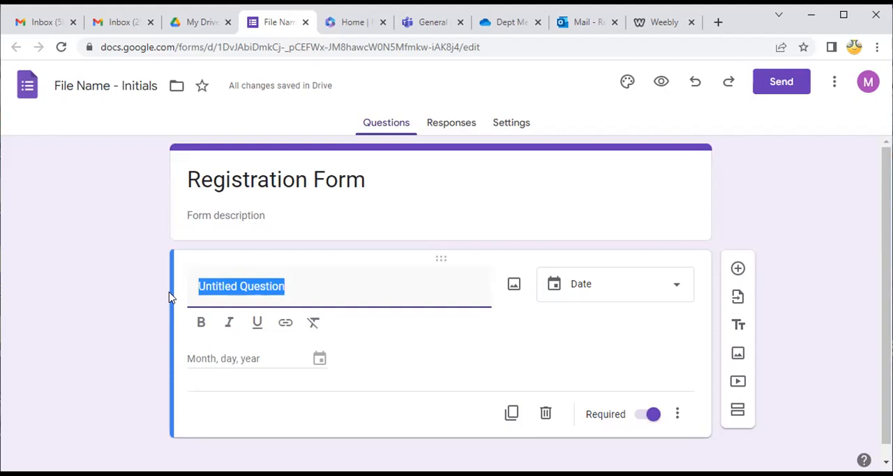
{"action": "type", "text": "Enter the Da"}
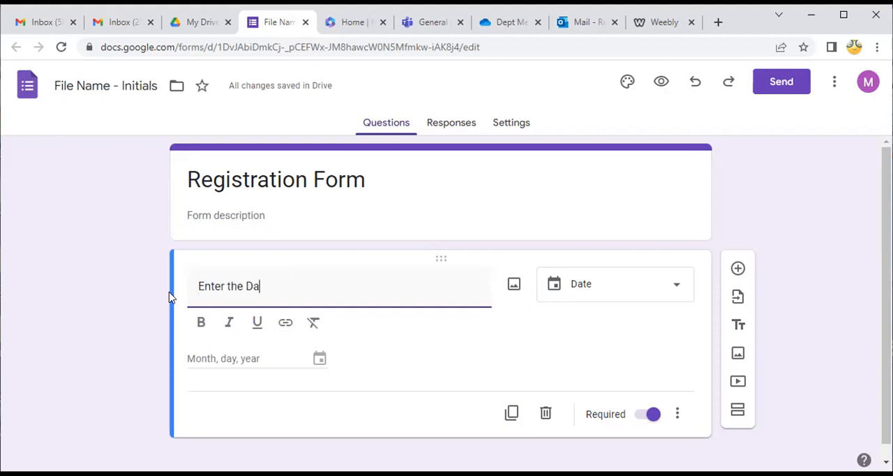
{"action": "type", "text": "te"}
{"action": "key", "text": "BackSpace"}
{"action": "key", "text": "BackSpace"}
{"action": "key", "text": "BackSpace"}
{"action": "key", "text": "BackSpace"}
{"action": "key", "text": "BackSpace"}
{"action": "key", "text": "BackSpace"}
{"action": "key", "text": "BackSpace"}
{"action": "key", "text": "BackSpace"}
{"action": "key", "text": "BackSpace"}
{"action": "key", "text": "BackSpace"}
{"action": "key", "text": "BackSpace"}
{"action": "key", "text": "BackSpace"}
{"action": "key", "text": "BackSpace"}
{"action": "type", "text": "Select the Date"}
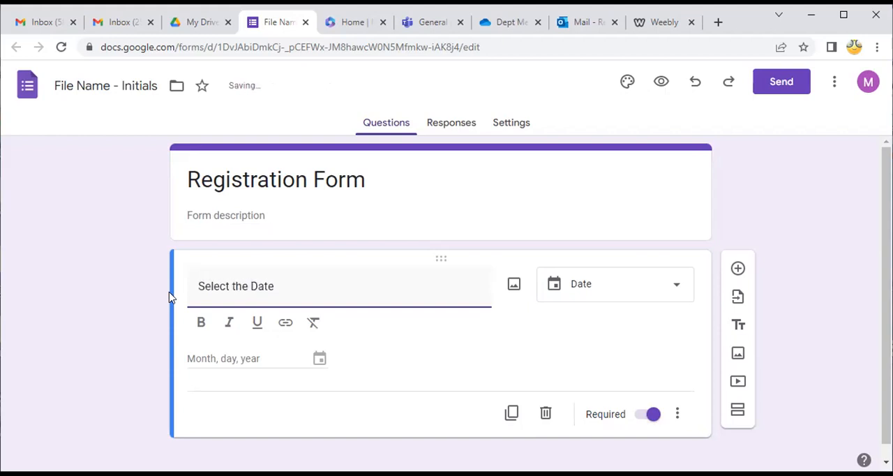
Add a Short answer question with the text "What is your name?" below the date question
{"action": "left_click", "coordinate": [738, 271]}
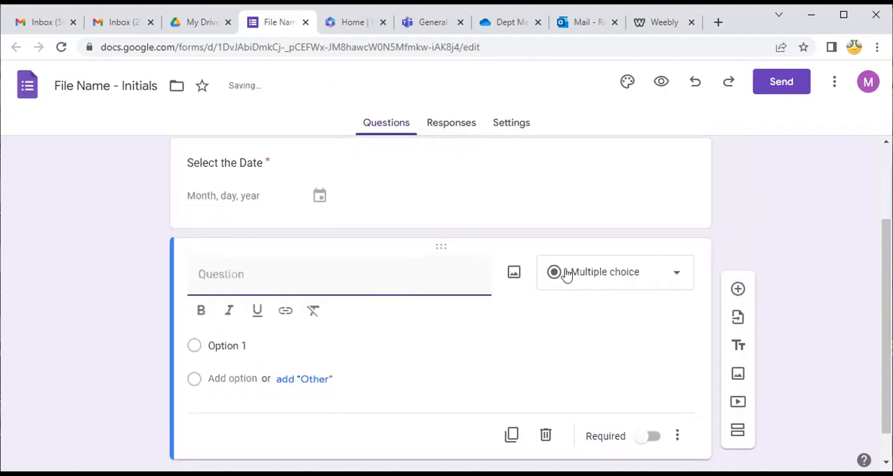
{"action": "left_click", "coordinate": [677, 282]}
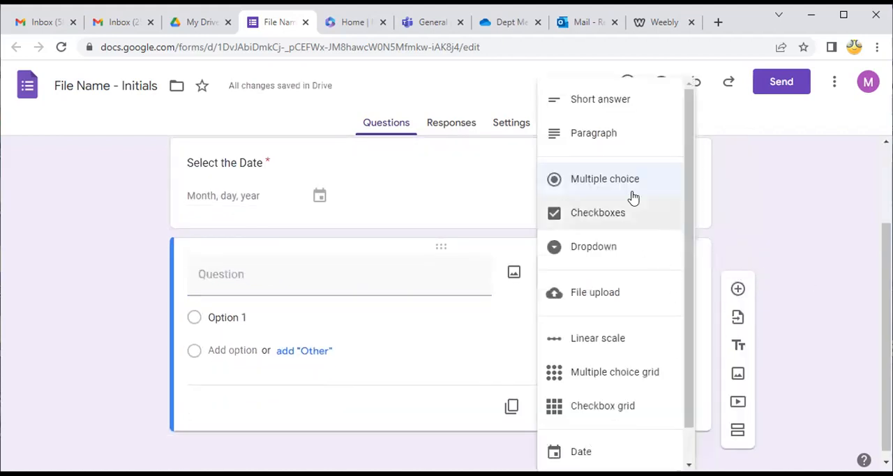
{"action": "left_click", "coordinate": [603, 112]}
{"action": "left_click", "coordinate": [203, 293]}
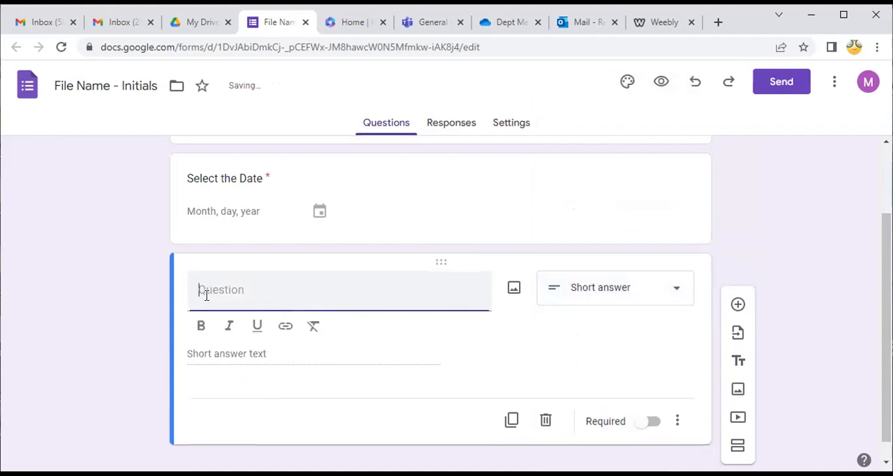
{"action": "type", "text": "Wa"}
{"action": "key", "text": "BackSpace"}
{"action": "type", "text": "h"}
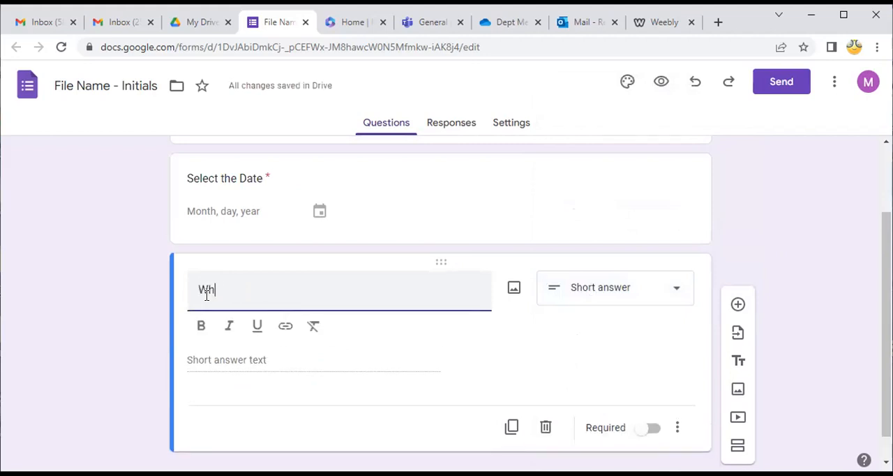
{"action": "type", "text": "at is your name?"}
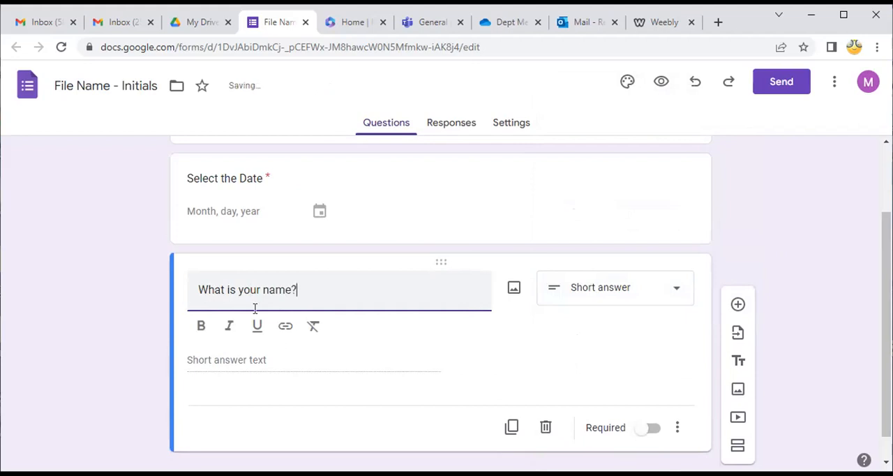
Add a Multiple choice question with the text "What form are you in?" below the name question
{"action": "left_click", "coordinate": [738, 305]}
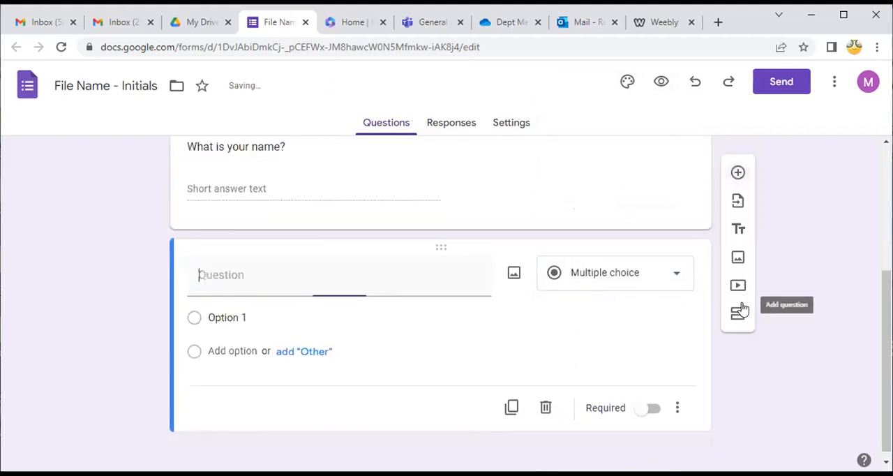
{"action": "left_click", "coordinate": [681, 265]}
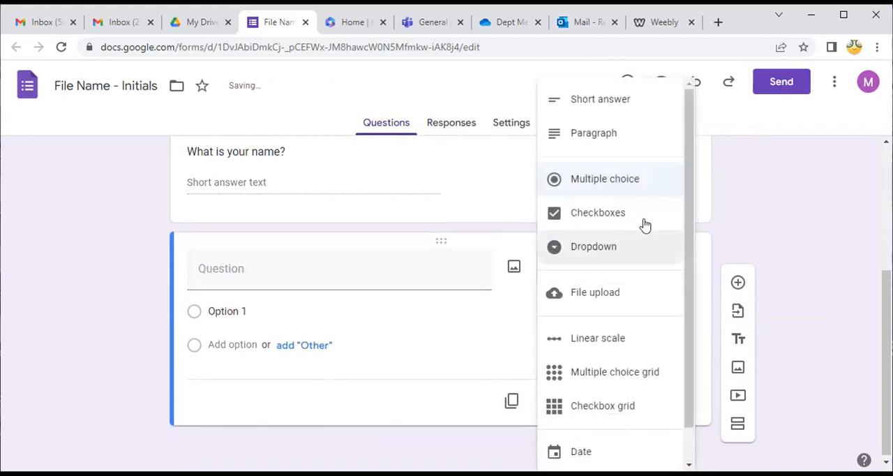
{"action": "left_click", "coordinate": [626, 187]}
{"action": "left_click", "coordinate": [280, 266]}
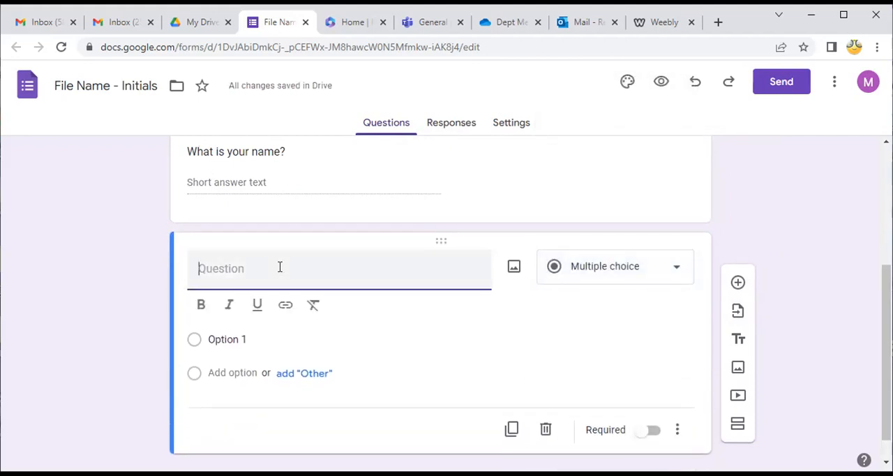
{"action": "type", "text": "What form are you in?"}
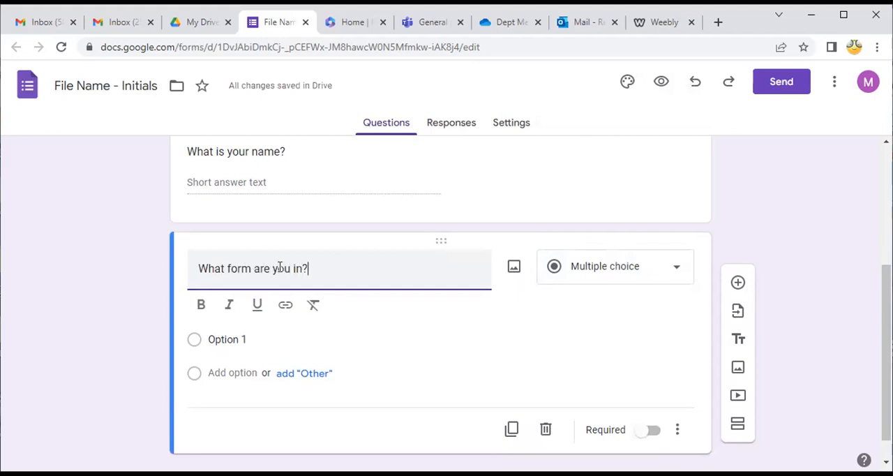
Fill the "What form are you in?" question with the options 5-1, 5-2, 5-3 and 5-4
{"action": "left_click", "coordinate": [238, 340]}
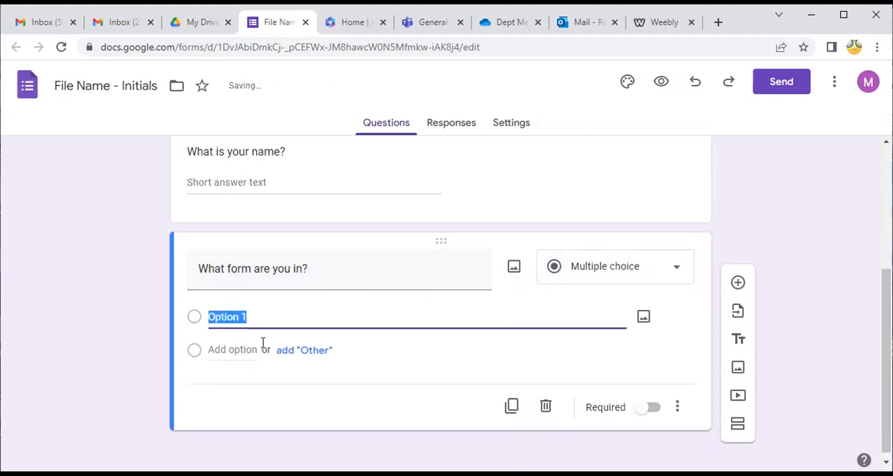
{"action": "type", "text": "5"}
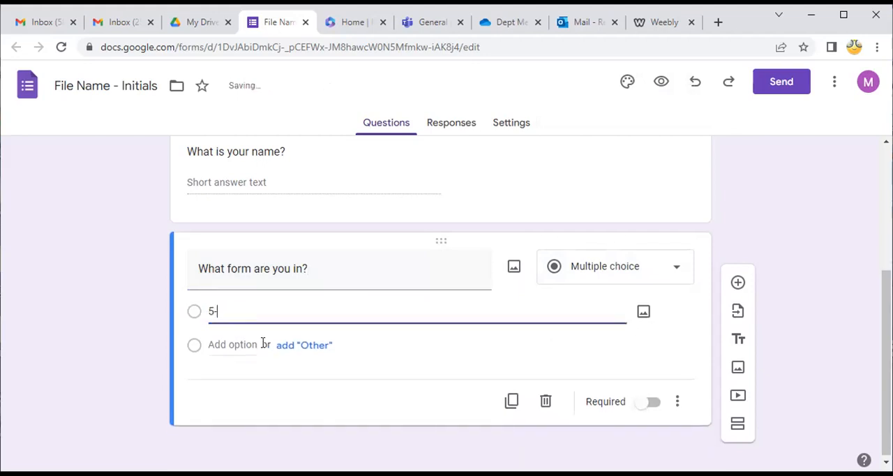
{"action": "type", "text": "-1"}
{"action": "key", "text": "Return"}
{"action": "type", "text": "5-2"}
{"action": "key", "text": "Return"}
{"action": "type", "text": "5-3"}
{"action": "key", "text": "Return"}
{"action": "type", "text": "5-4"}
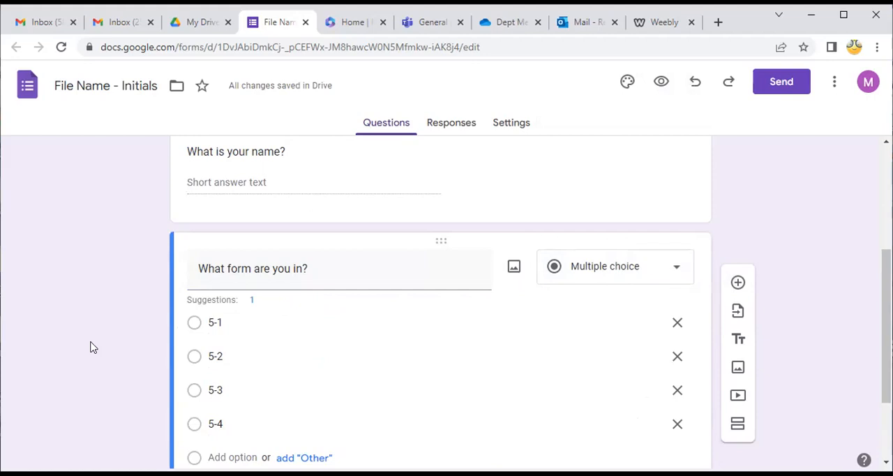
Add a Checkboxes question with the text "What are your options?" below the multiple choice form question
{"action": "left_click", "coordinate": [739, 282]}
{"action": "left_click", "coordinate": [675, 274]}
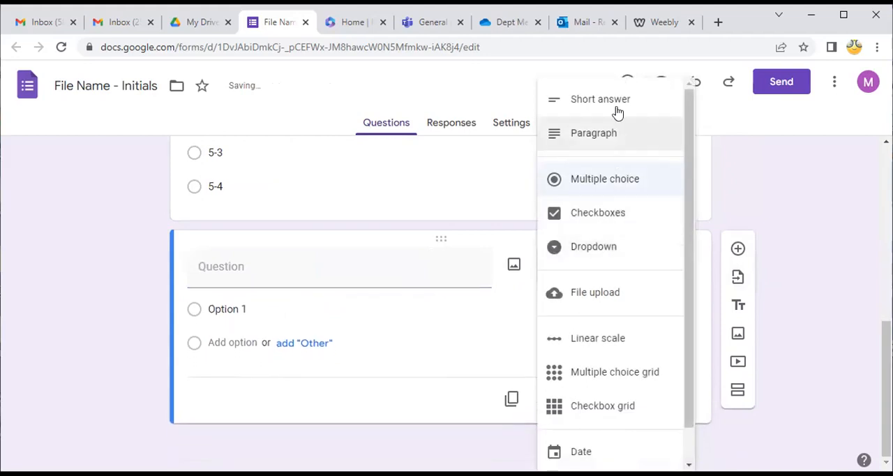
{"action": "left_click", "coordinate": [588, 214]}
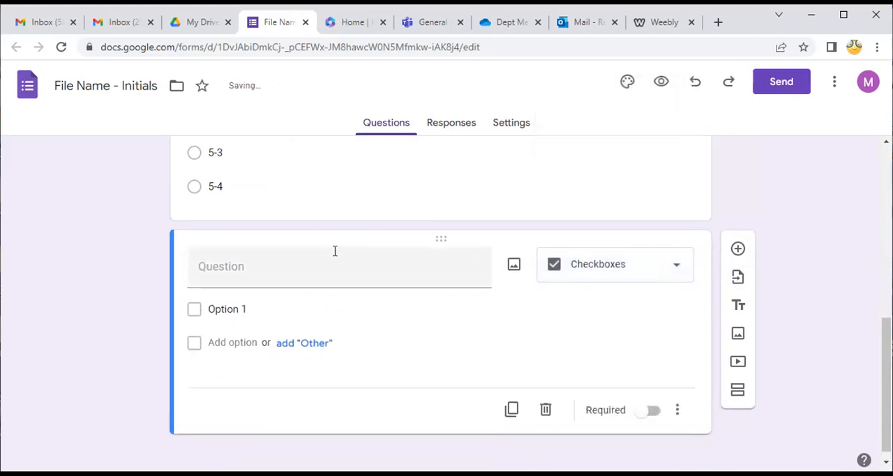
{"action": "left_click", "coordinate": [315, 265]}
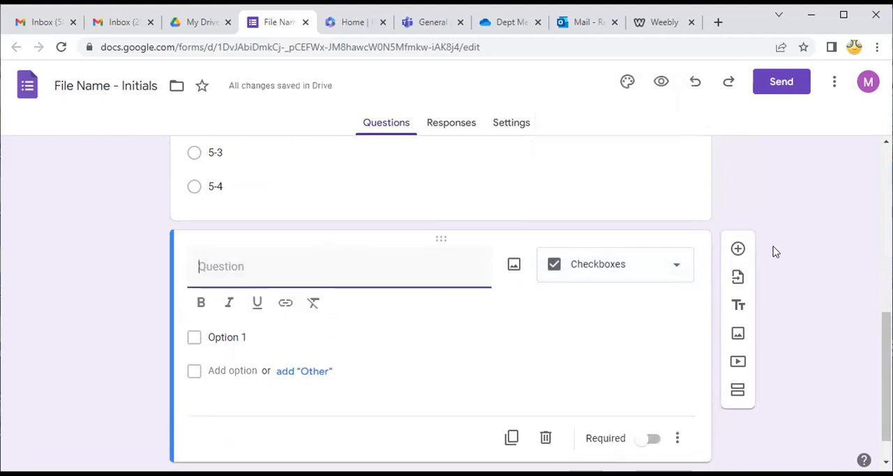
{"action": "type", "text": "What ar"}
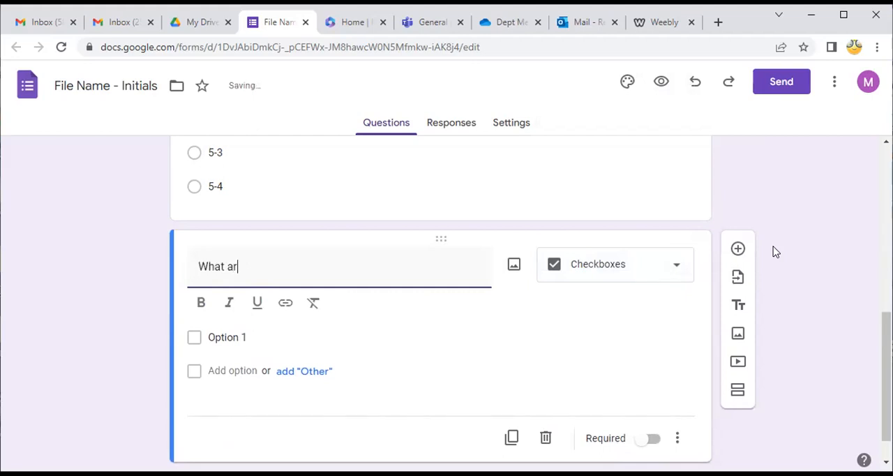
{"action": "type", "text": "e your options?"}
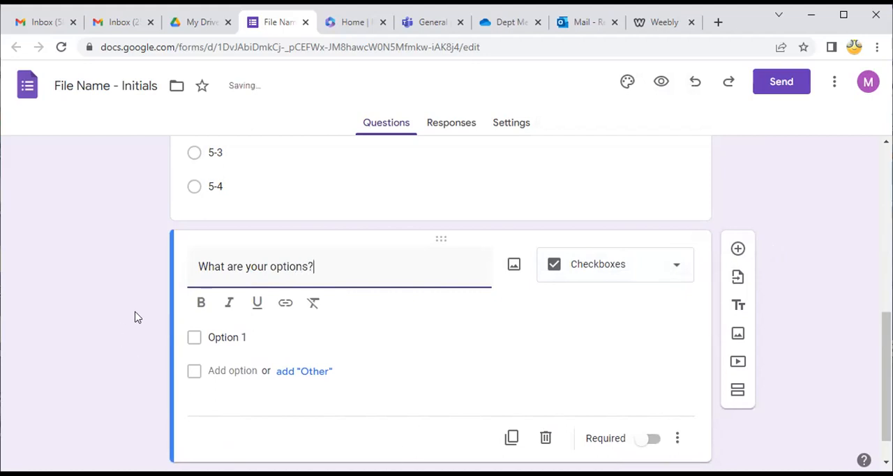
Replace the checkbox question's text with "Select your options"
{"action": "left_click", "coordinate": [254, 340]}
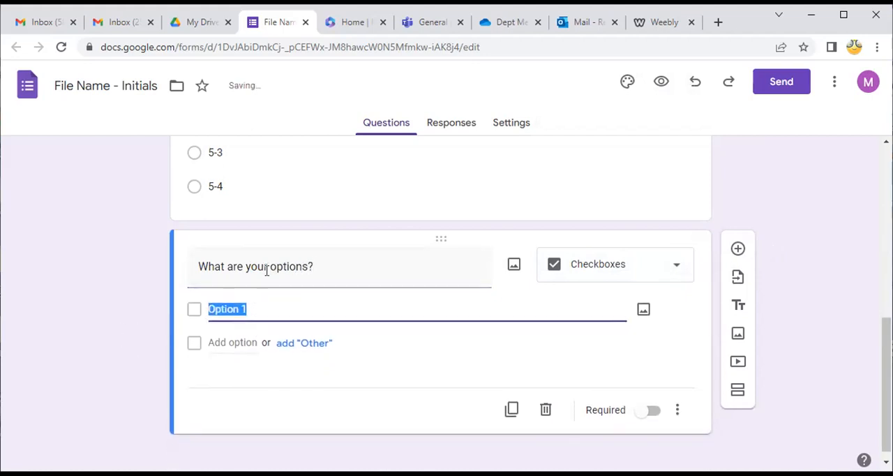
{"action": "triple_click", "coordinate": [203, 266]}
{"action": "type", "text": "Selec"}
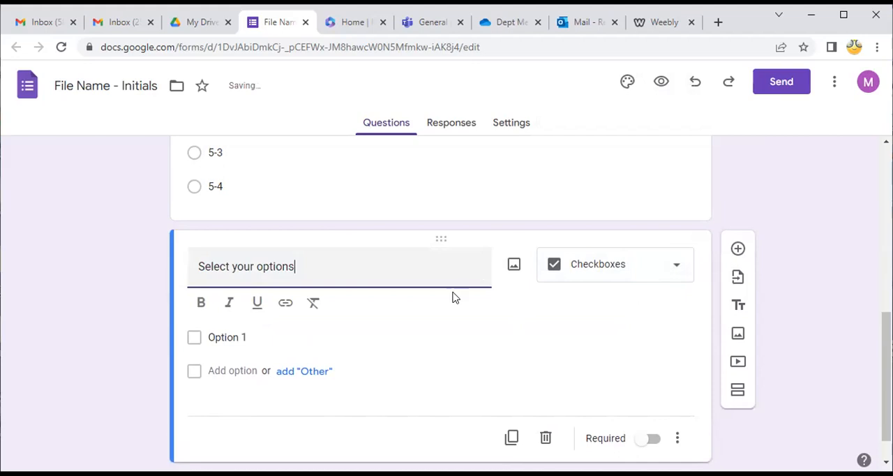
Give the checkbox question the options Water, Juice, Hot Dog, Burger and Fries
{"action": "left_click", "coordinate": [243, 337]}
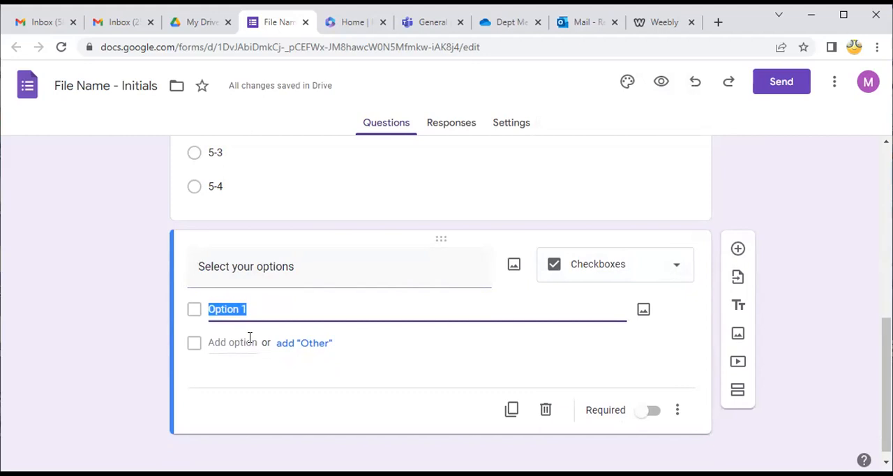
{"action": "type", "text": "Water"}
{"action": "key", "text": "Return"}
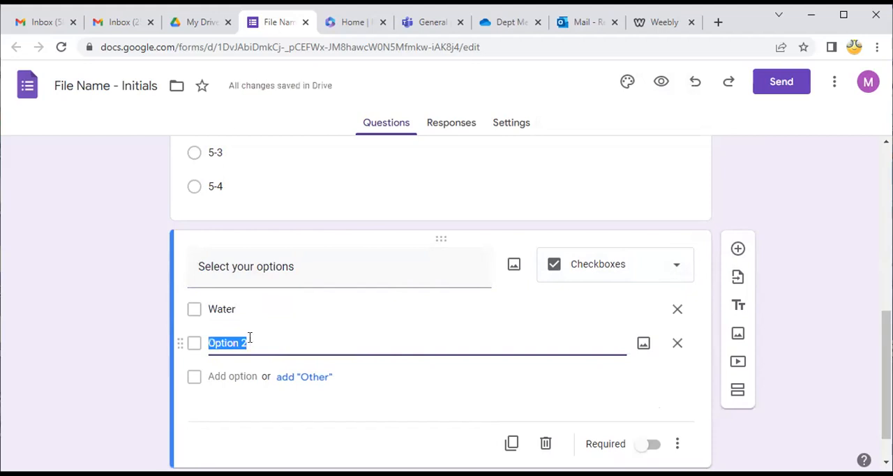
{"action": "type", "text": "S"}
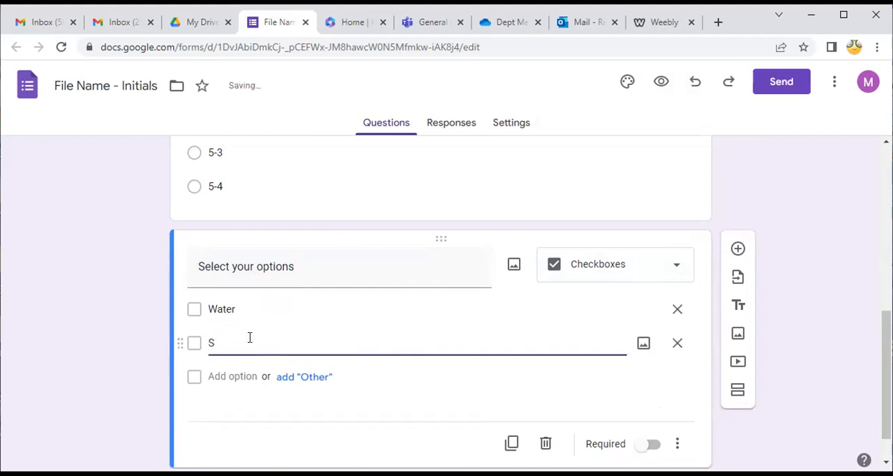
{"action": "type", "text": "aice"}
{"action": "key", "text": "Return"}
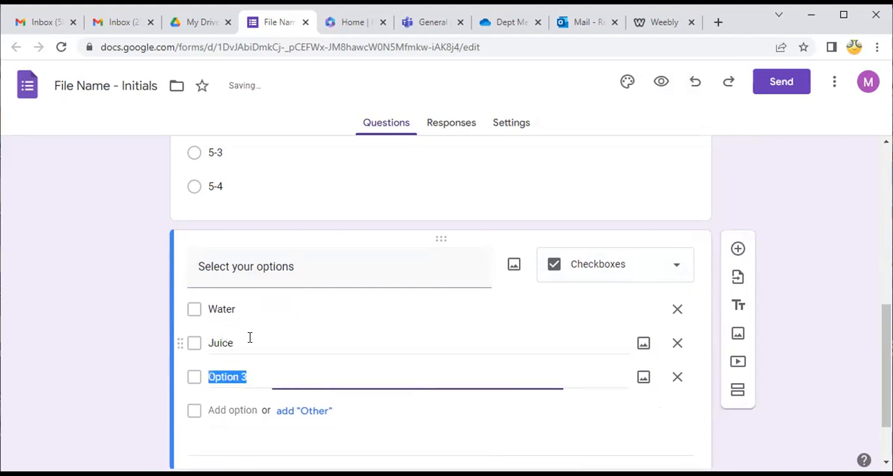
{"action": "type", "text": "Hot Dog"}
{"action": "key", "text": "Return"}
{"action": "type", "text": "Burger"}
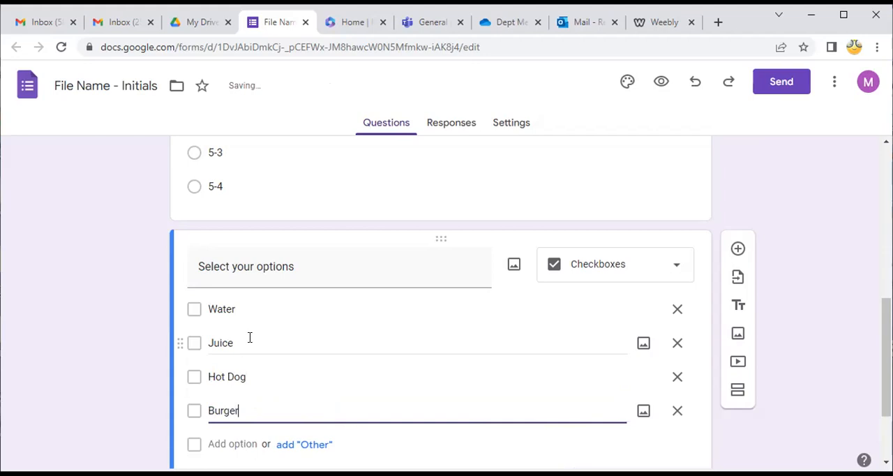
{"action": "key", "text": "Return"}
{"action": "type", "text": "Fries"}
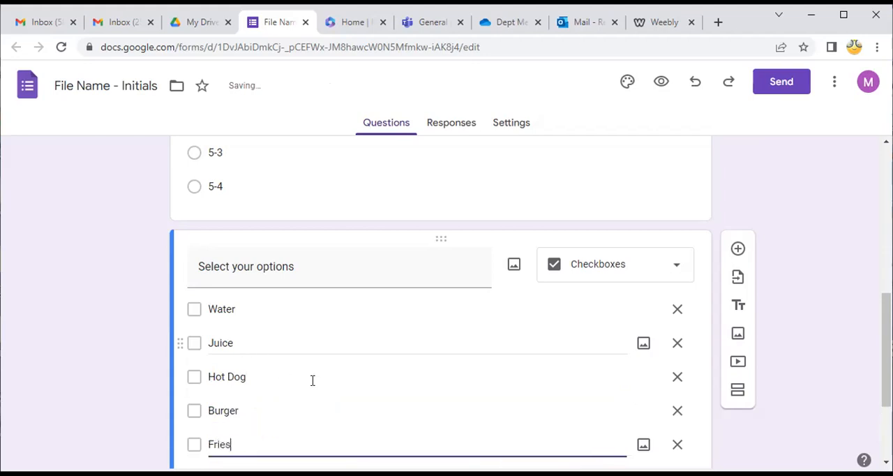
{"action": "left_click", "coordinate": [841, 290]}
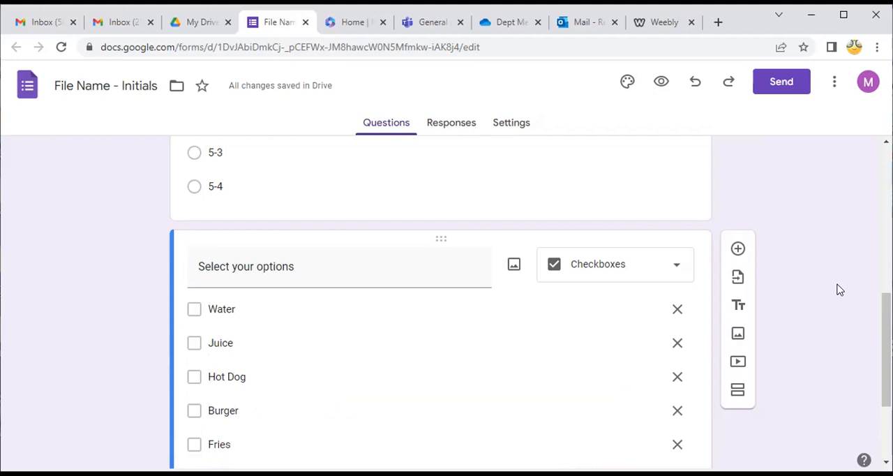
Add a Dropdown question with the text "What is your form?" below the checkbox question
{"action": "scroll", "coordinate": [761, 293], "scroll_direction": "down", "scroll_amount": 1}
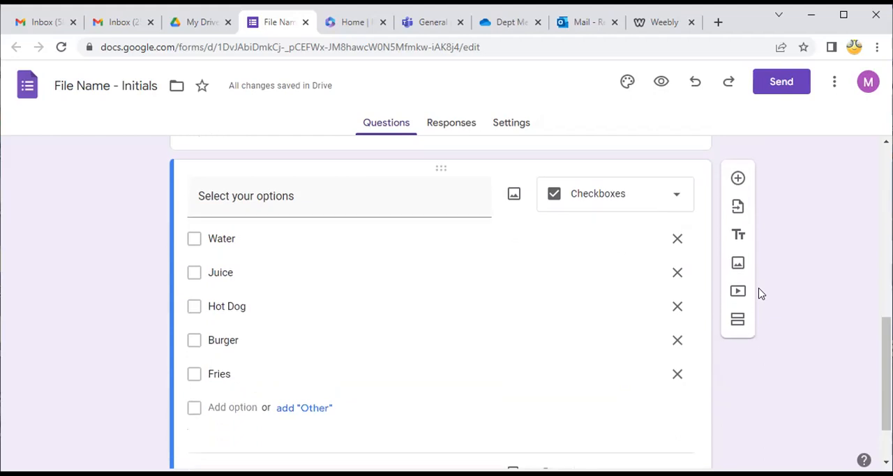
{"action": "left_click", "coordinate": [737, 175]}
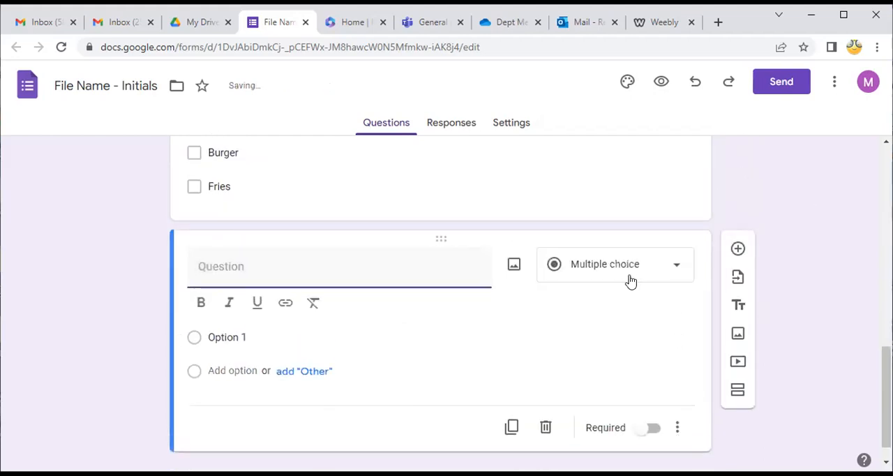
{"action": "left_click", "coordinate": [643, 264]}
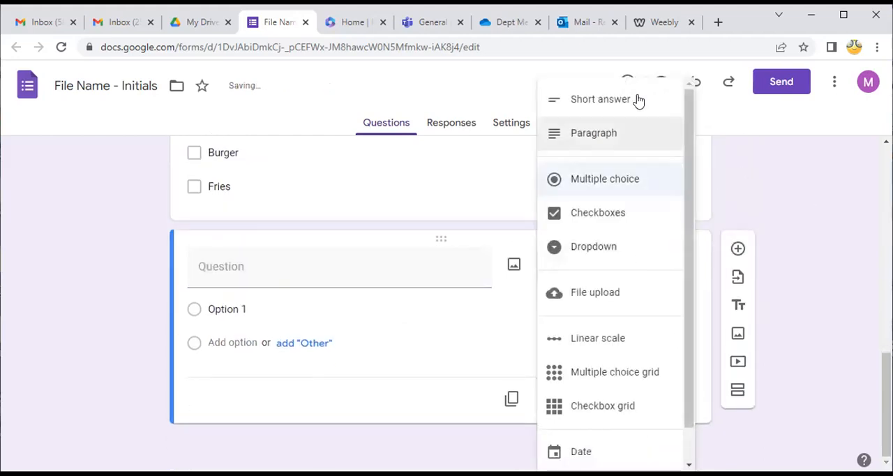
{"action": "left_click", "coordinate": [614, 247]}
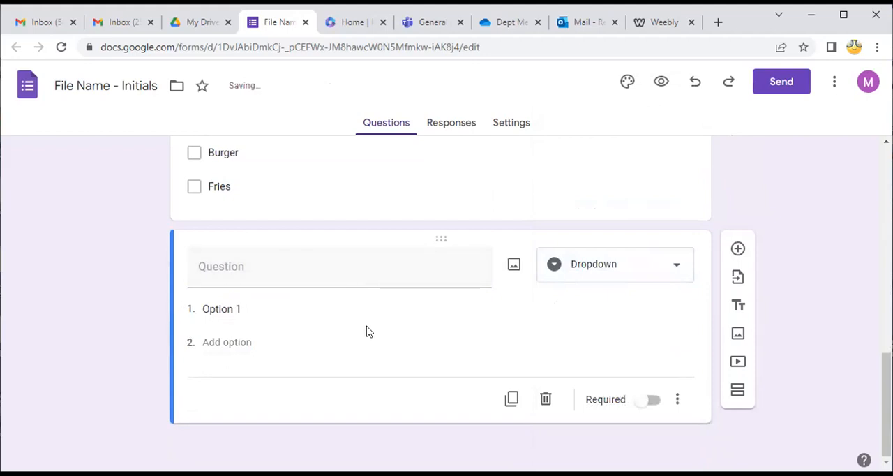
{"action": "scroll", "coordinate": [367, 333], "scroll_direction": "up", "scroll_amount": 3}
{"action": "scroll", "coordinate": [368, 331], "scroll_direction": "up", "scroll_amount": 3}
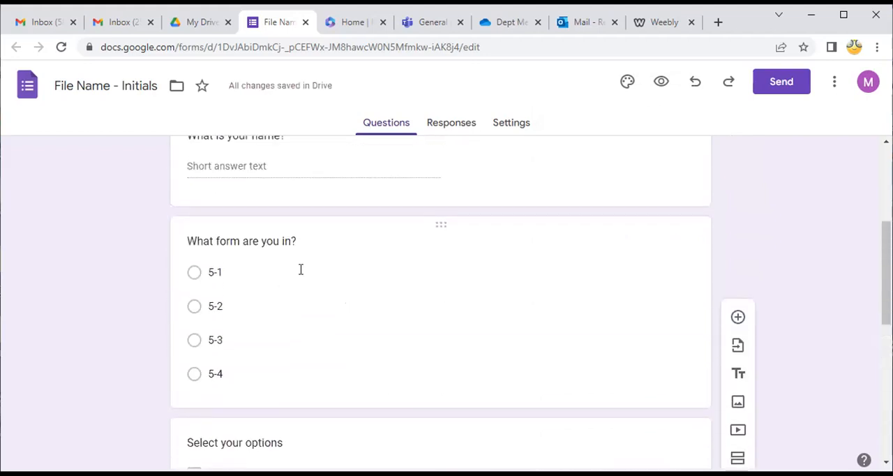
{"action": "left_click", "coordinate": [301, 270]}
{"action": "scroll", "coordinate": [505, 348], "scroll_direction": "down", "scroll_amount": 6}
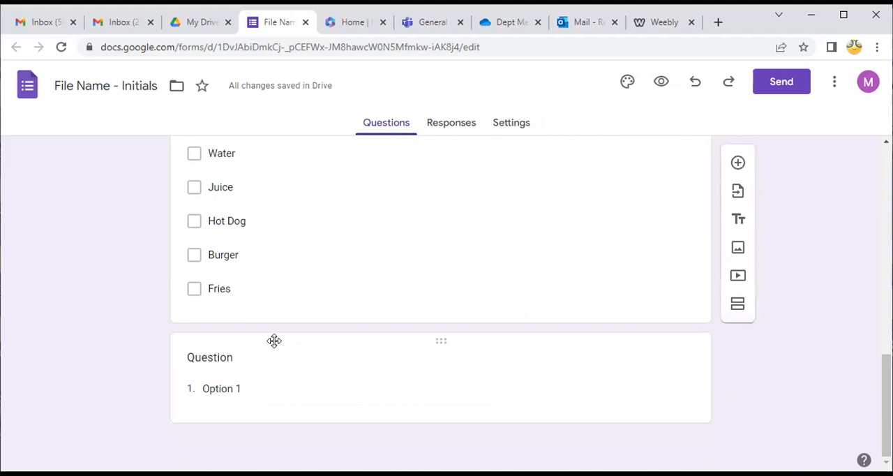
{"action": "left_click", "coordinate": [251, 360]}
{"action": "type", "text": "What is"}
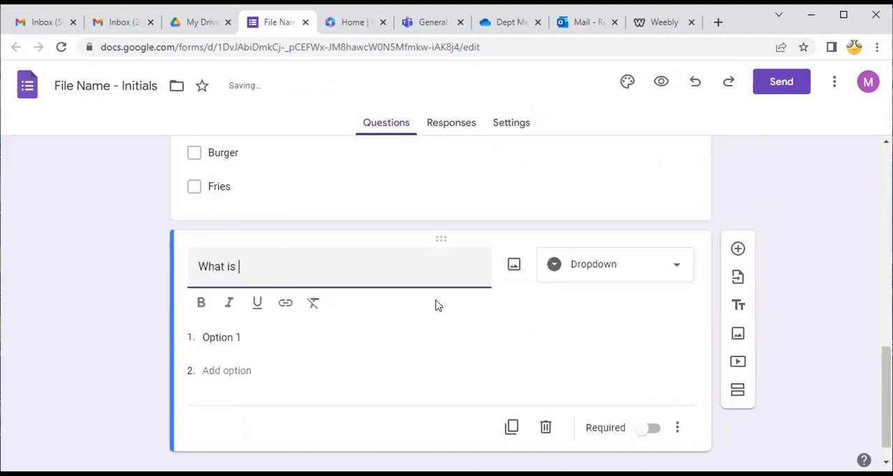
{"action": "type", "text": "m"}
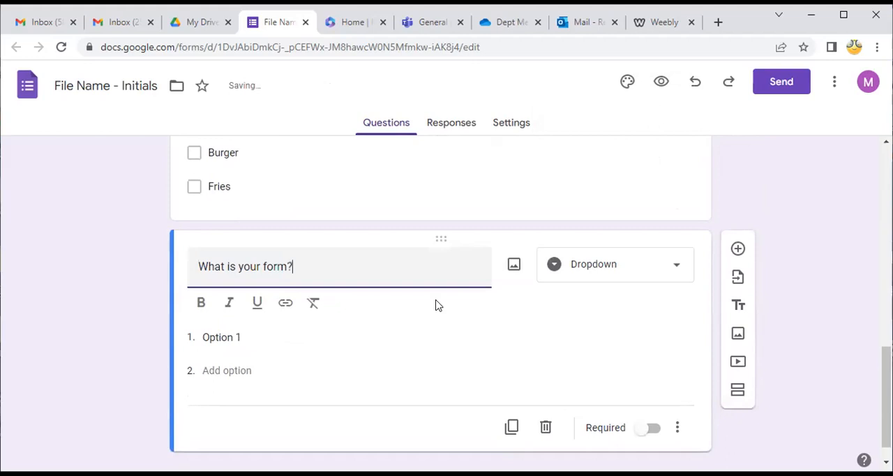
Fill the dropdown question with the options 5-1, 5-2, 5-3 and 5-4 in that order
{"action": "left_click", "coordinate": [343, 341]}
{"action": "type", "text": "5-1"}
{"action": "key", "text": "Return"}
{"action": "type", "text": "5-2"}
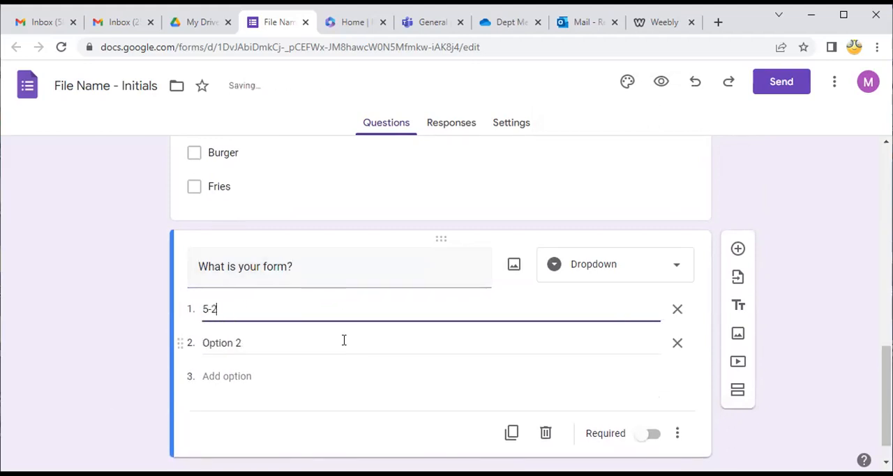
{"action": "key", "text": "Return"}
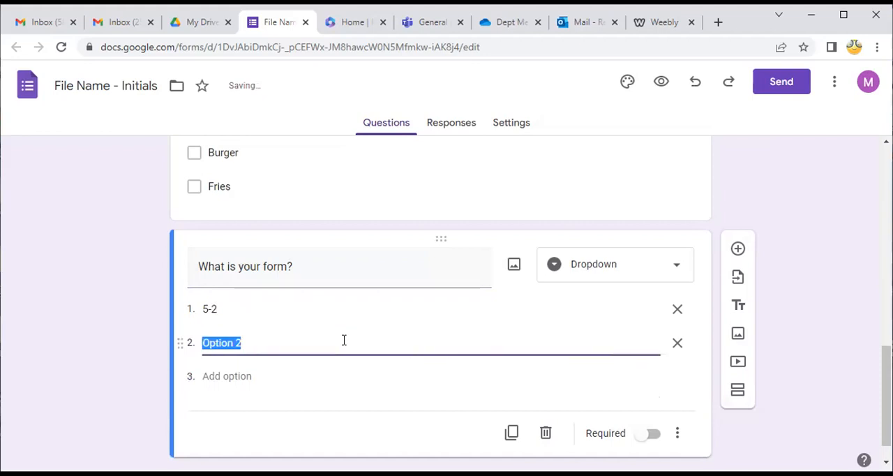
{"action": "key", "text": "Up"}
{"action": "type", "text": "5-1"}
{"action": "key", "text": "Return"}
{"action": "type", "text": "5-2"}
{"action": "key", "text": "Return"}
{"action": "type", "text": "5-"}
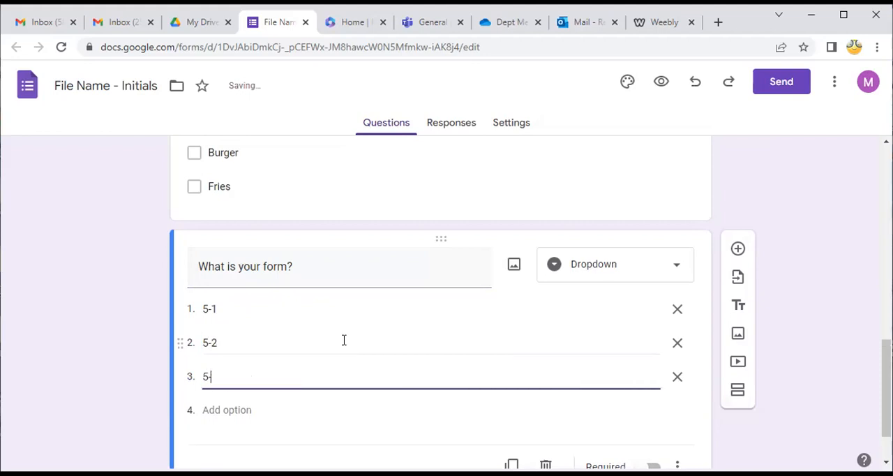
{"action": "type", "text": "3"}
{"action": "key", "text": "Return"}
{"action": "type", "text": "5-4"}
Add a blank question below the dropdown question and look through the available question types, keeping Multiple choice
{"action": "left_click", "coordinate": [737, 251]}
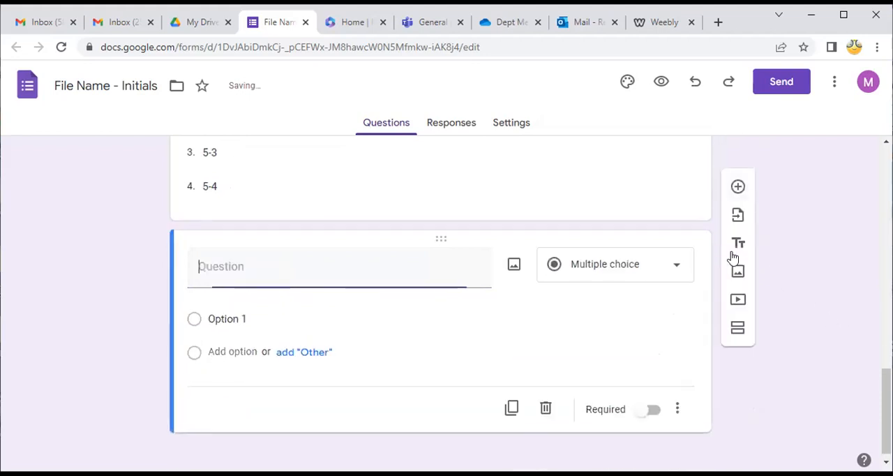
{"action": "left_click", "coordinate": [596, 269]}
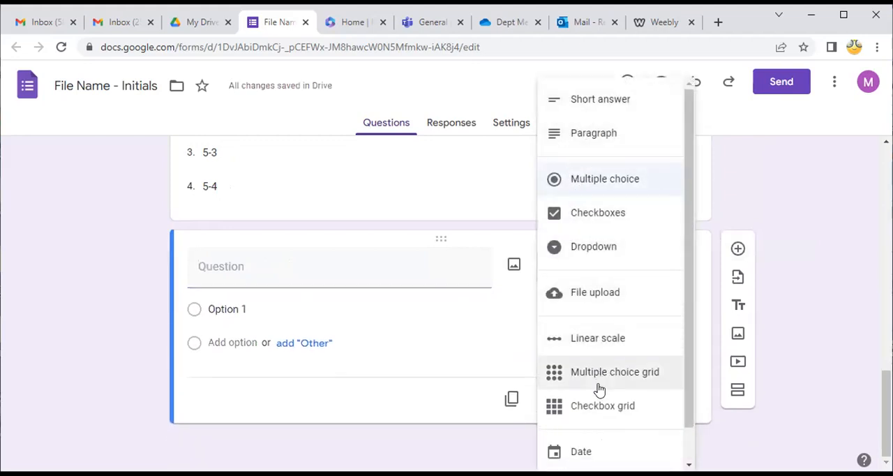
{"action": "scroll", "coordinate": [597, 411], "scroll_direction": "down", "scroll_amount": 1}
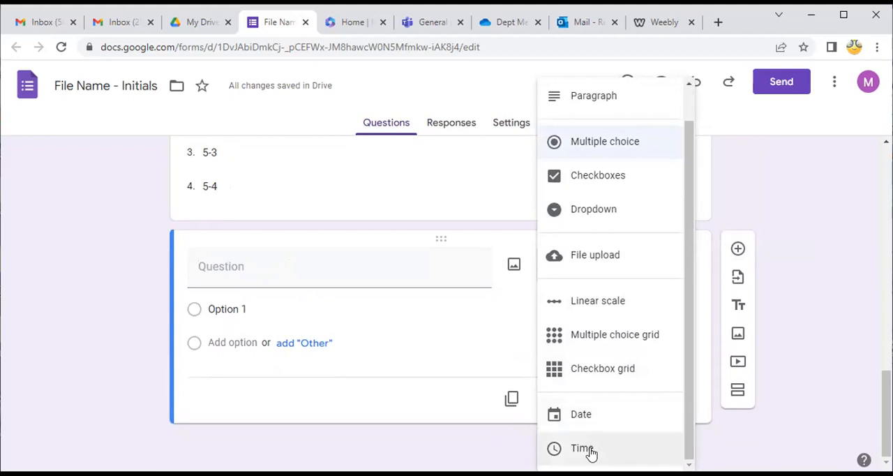
{"action": "left_click", "coordinate": [788, 194]}
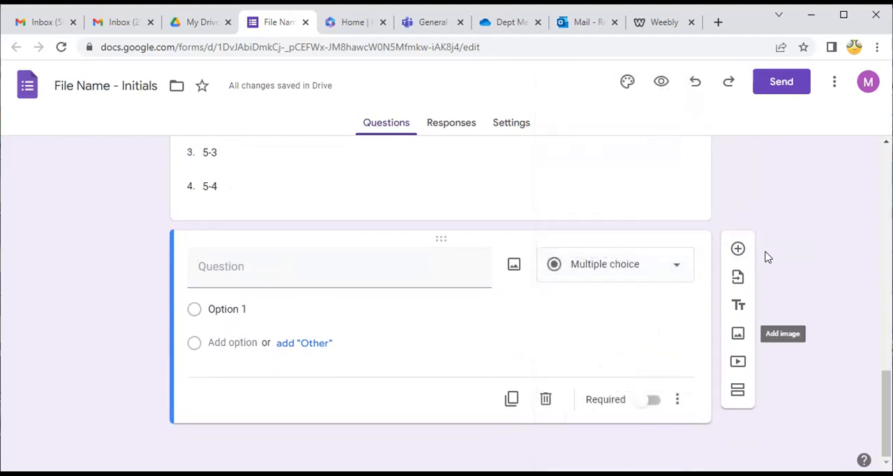
Review the form's questions from the date question down to the blank multiple choice question
{"action": "scroll", "coordinate": [540, 323], "scroll_direction": "up", "scroll_amount": 15}
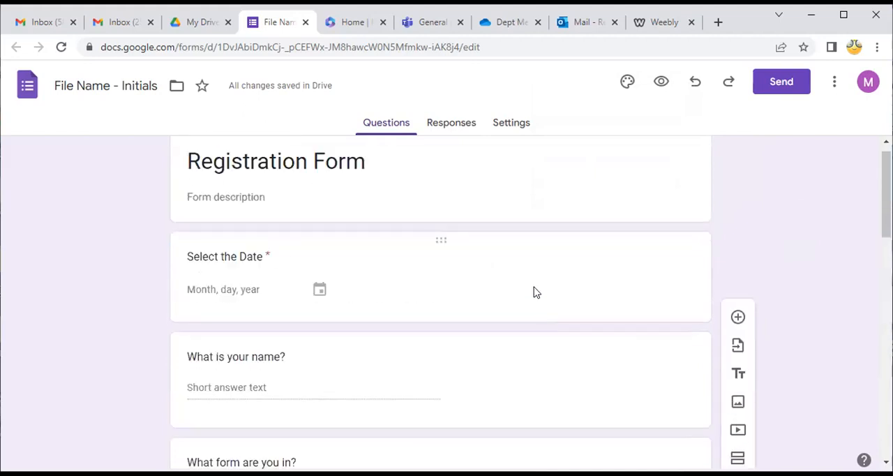
{"action": "left_click", "coordinate": [528, 394]}
{"action": "scroll", "coordinate": [516, 393], "scroll_direction": "down", "scroll_amount": 5}
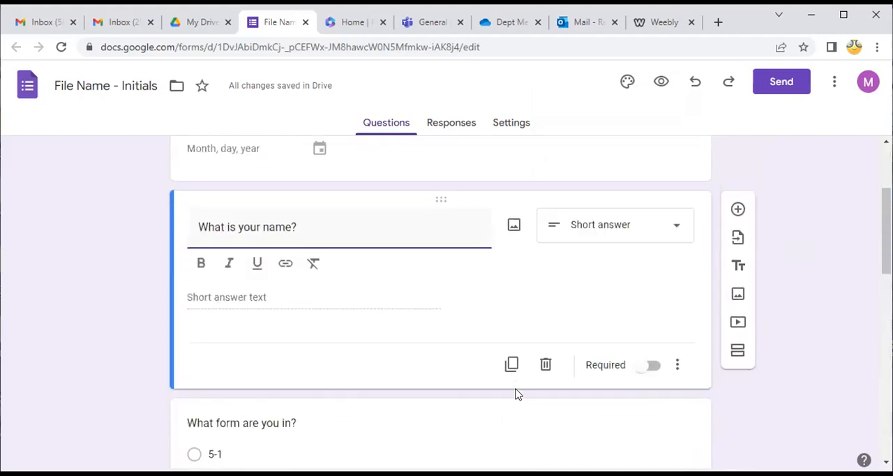
{"action": "left_click", "coordinate": [491, 312]}
{"action": "scroll", "coordinate": [496, 335], "scroll_direction": "down", "scroll_amount": 5}
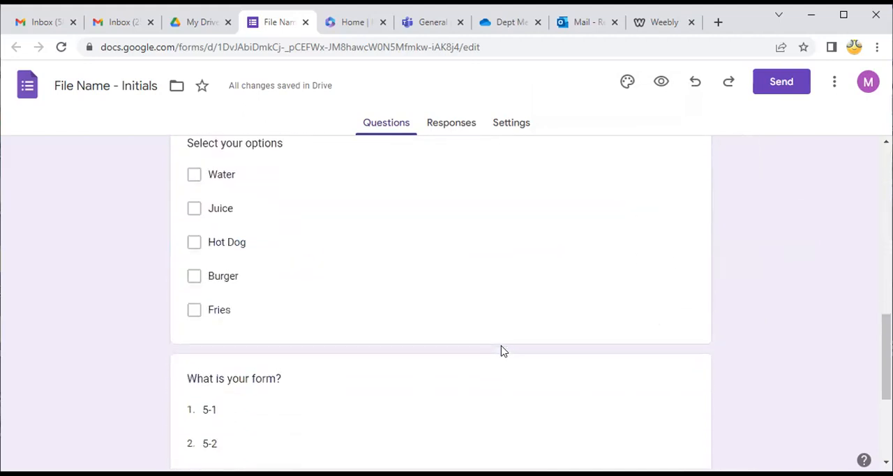
{"action": "left_click", "coordinate": [487, 255]}
{"action": "scroll", "coordinate": [520, 391], "scroll_direction": "down", "scroll_amount": 3}
{"action": "left_click", "coordinate": [513, 402]}
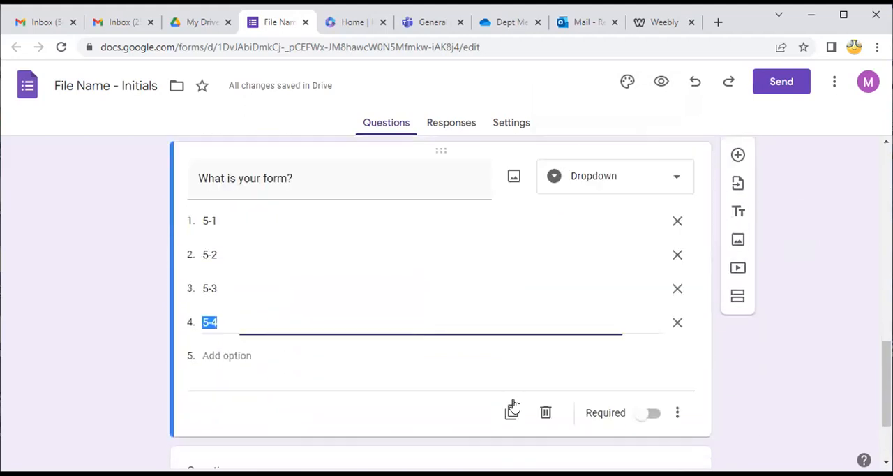
{"action": "scroll", "coordinate": [511, 380], "scroll_direction": "down", "scroll_amount": 2}
{"action": "left_click", "coordinate": [661, 386]}
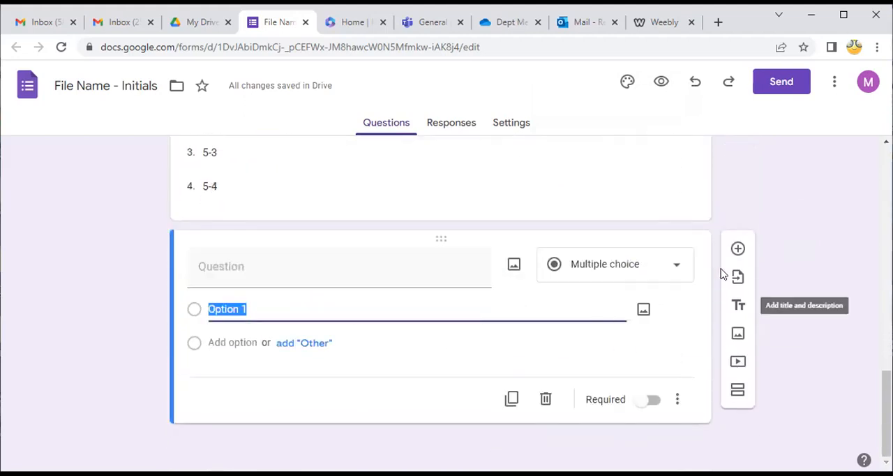
Insert the "Competition Time" banner image from an uploaded file below the blank question
{"action": "left_click", "coordinate": [738, 334]}
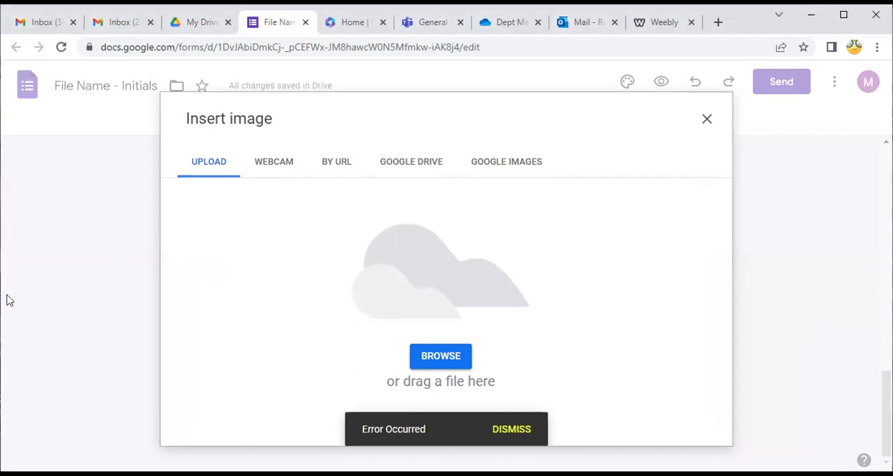
{"action": "left_click", "coordinate": [510, 430]}
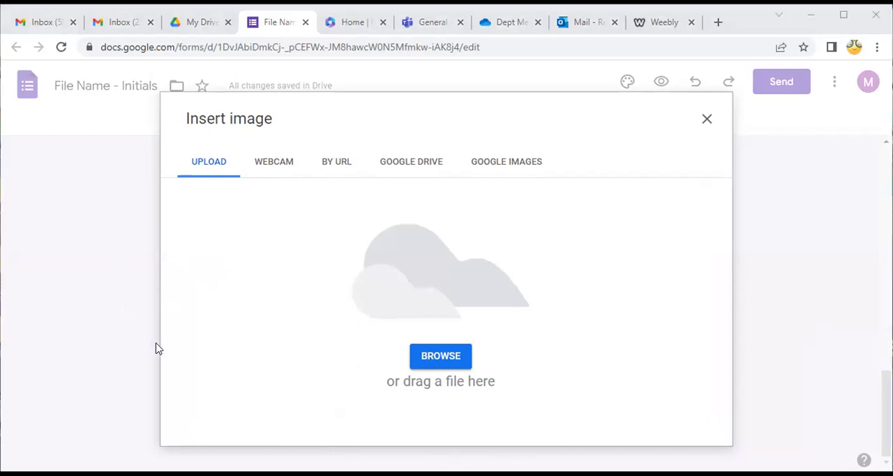
{"action": "left_click", "coordinate": [554, 375]}
{"action": "scroll", "coordinate": [514, 319], "scroll_direction": "down", "scroll_amount": 4}
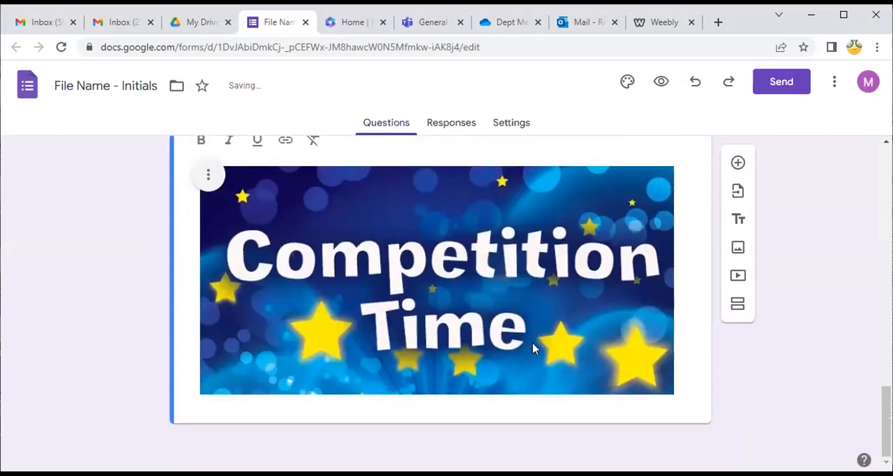
{"action": "scroll", "coordinate": [533, 349], "scroll_direction": "up", "scroll_amount": 1}
{"action": "left_click", "coordinate": [762, 358]}
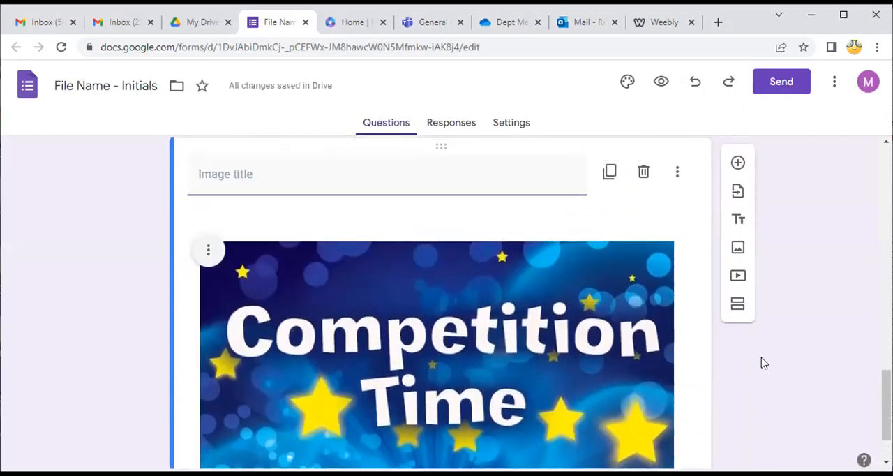
Delete the blank multiple choice question between the dropdown question and the banner image
{"action": "scroll", "coordinate": [762, 380], "scroll_direction": "down", "scroll_amount": 1}
{"action": "scroll", "coordinate": [561, 363], "scroll_direction": "up", "scroll_amount": 3}
{"action": "scroll", "coordinate": [489, 328], "scroll_direction": "up", "scroll_amount": 1}
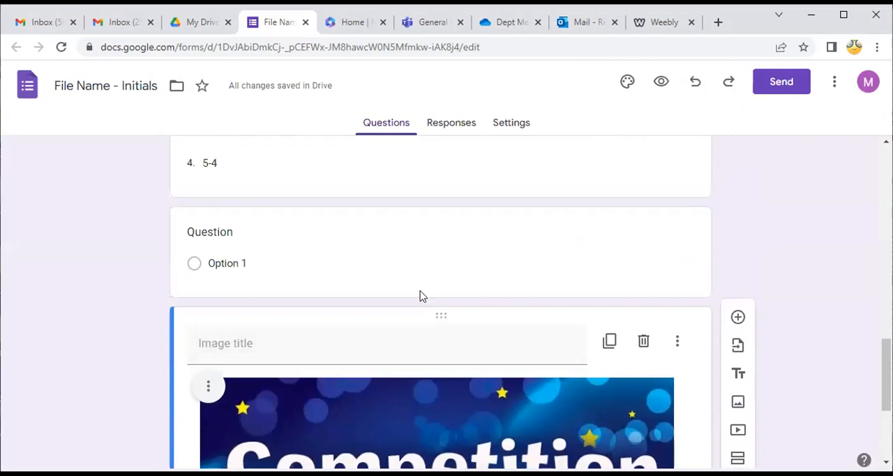
{"action": "left_click", "coordinate": [409, 243]}
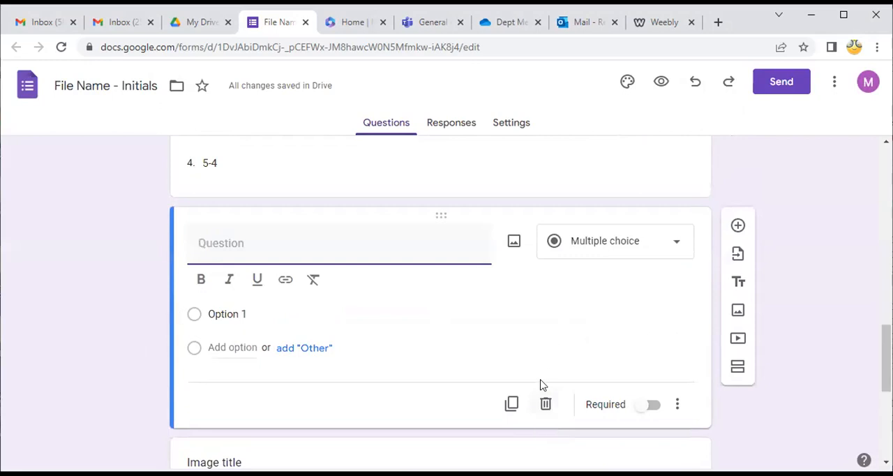
{"action": "left_click", "coordinate": [547, 408]}
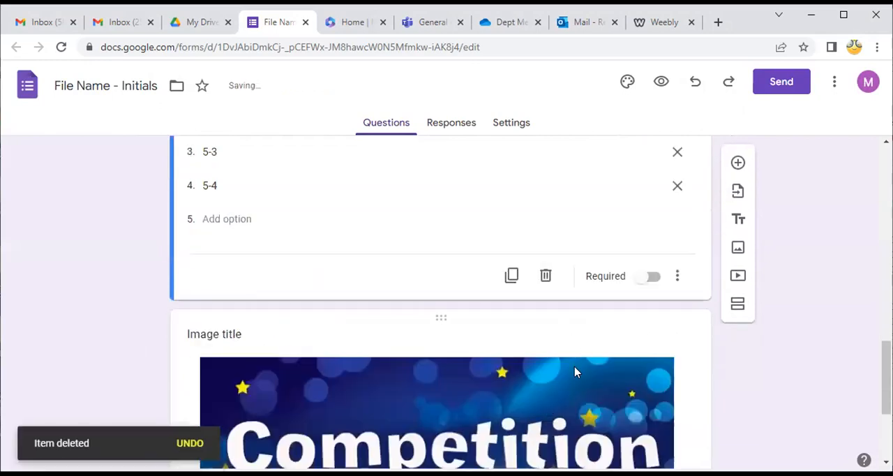
{"action": "left_click", "coordinate": [641, 421]}
Make the "What is your name?" question required
{"action": "scroll", "coordinate": [597, 328], "scroll_direction": "up", "scroll_amount": 4}
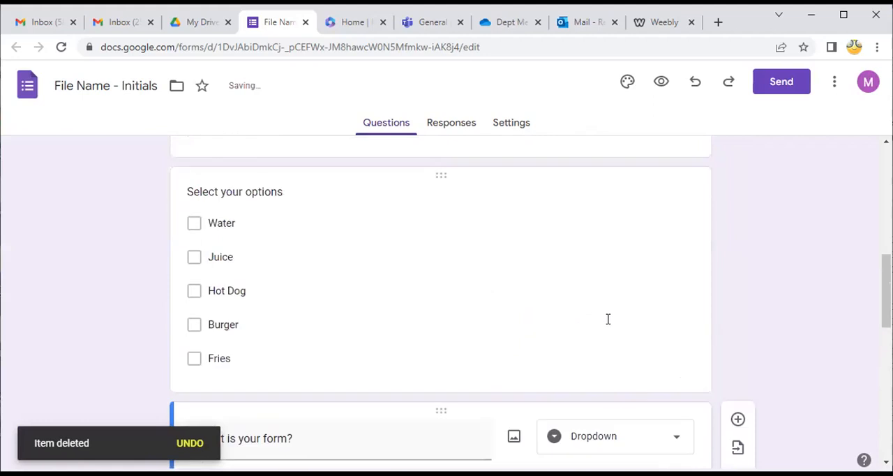
{"action": "left_click", "coordinate": [644, 278]}
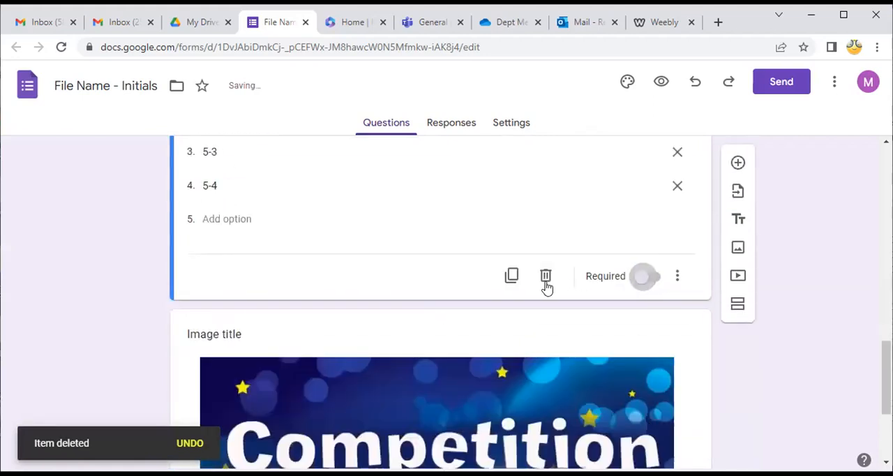
{"action": "scroll", "coordinate": [547, 286], "scroll_direction": "up", "scroll_amount": 10}
{"action": "scroll", "coordinate": [541, 309], "scroll_direction": "down", "scroll_amount": 2}
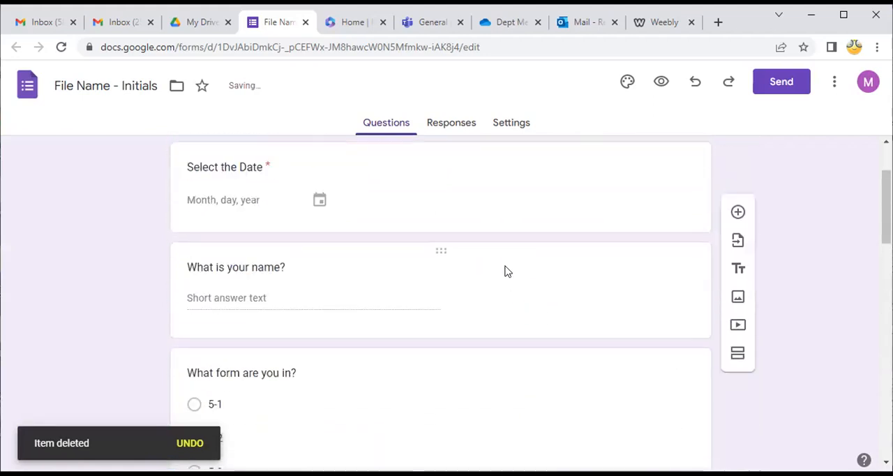
{"action": "left_click", "coordinate": [474, 174]}
{"action": "left_click", "coordinate": [584, 398]}
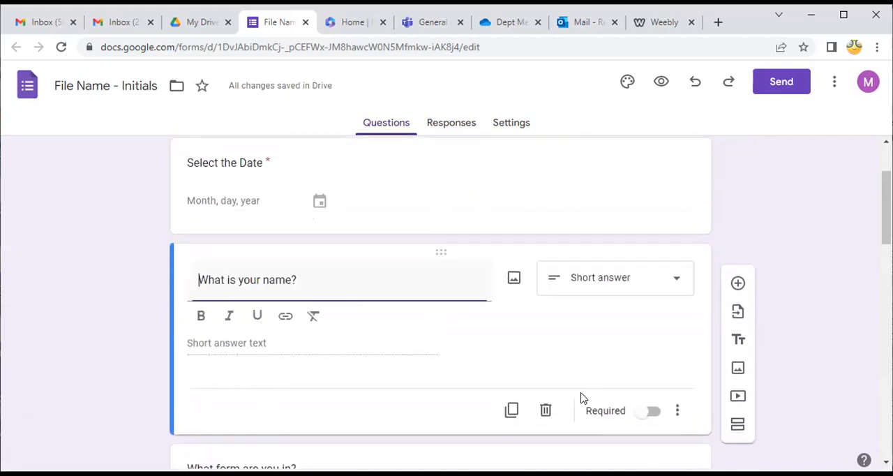
{"action": "scroll", "coordinate": [582, 370], "scroll_direction": "down", "scroll_amount": 2}
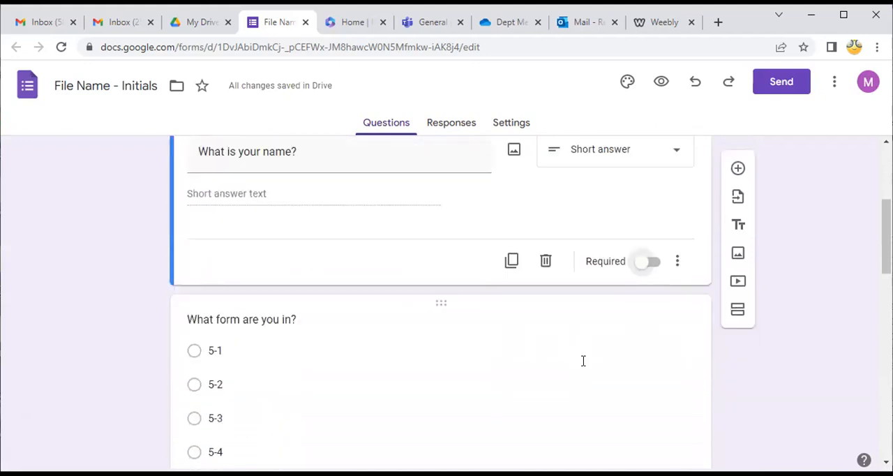
{"action": "left_click", "coordinate": [653, 250]}
Move the "Competition Time" image from the end of the form to directly below the Registration Form title
{"action": "scroll", "coordinate": [480, 360], "scroll_direction": "down", "scroll_amount": 3}
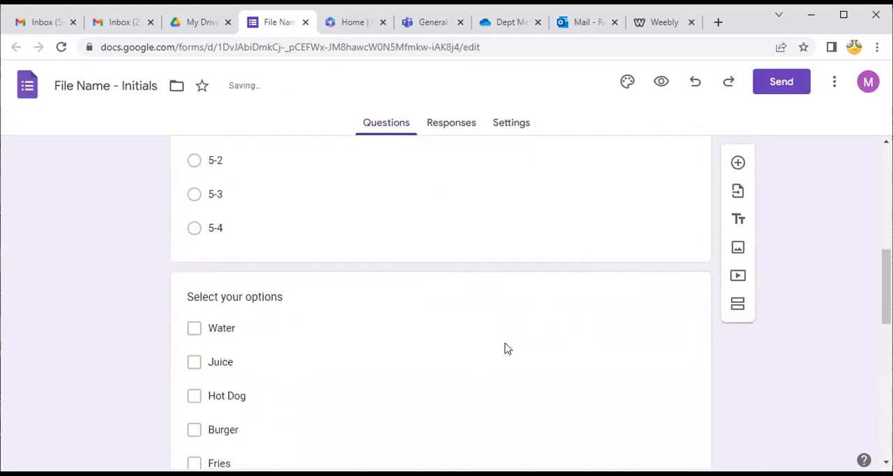
{"action": "scroll", "coordinate": [508, 359], "scroll_direction": "down", "scroll_amount": 4}
{"action": "scroll", "coordinate": [507, 328], "scroll_direction": "down", "scroll_amount": 2}
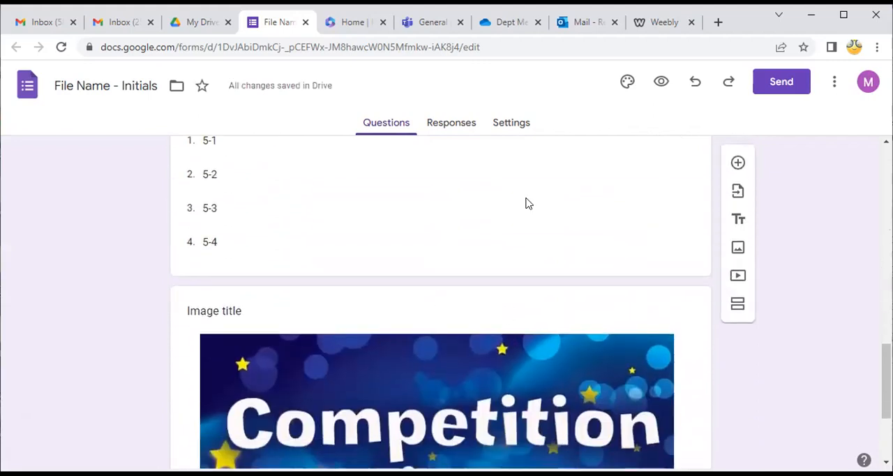
{"action": "left_click", "coordinate": [527, 203]}
{"action": "scroll", "coordinate": [534, 353], "scroll_direction": "down", "scroll_amount": 3}
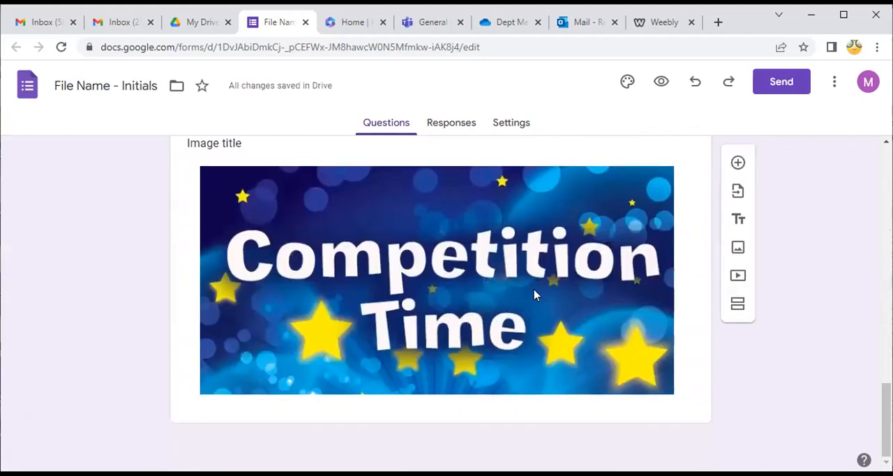
{"action": "scroll", "coordinate": [535, 295], "scroll_direction": "up", "scroll_amount": 3}
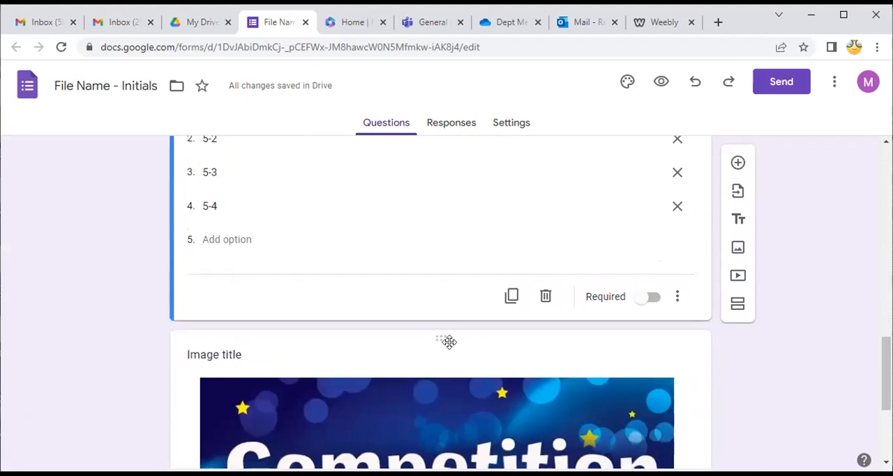
{"action": "left_click_drag", "start_coordinate": [449, 341], "coordinate": [431, 260]}
{"action": "left_click", "coordinate": [820, 357]}
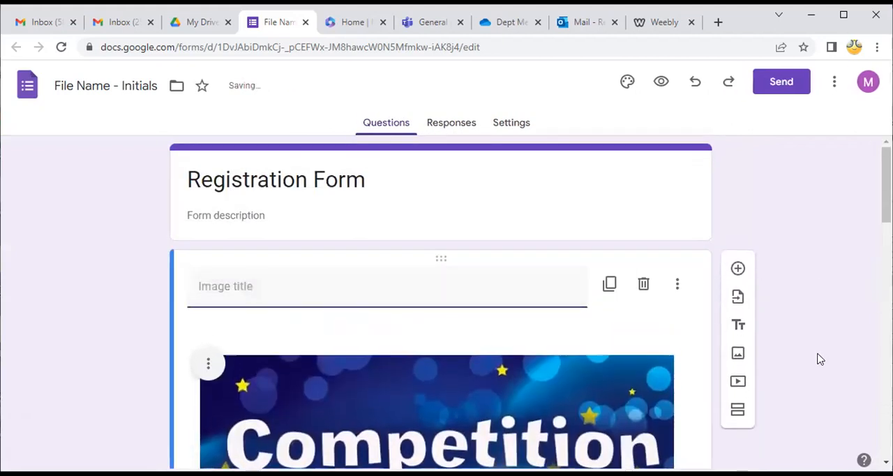
Customize the form's theme by changing its color to teal
{"action": "scroll", "coordinate": [464, 330], "scroll_direction": "down", "scroll_amount": 8}
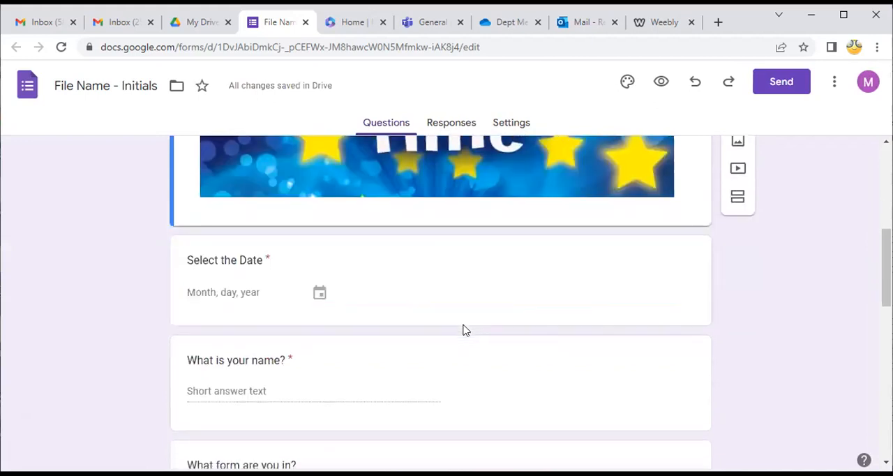
{"action": "scroll", "coordinate": [464, 330], "scroll_direction": "down", "scroll_amount": 6}
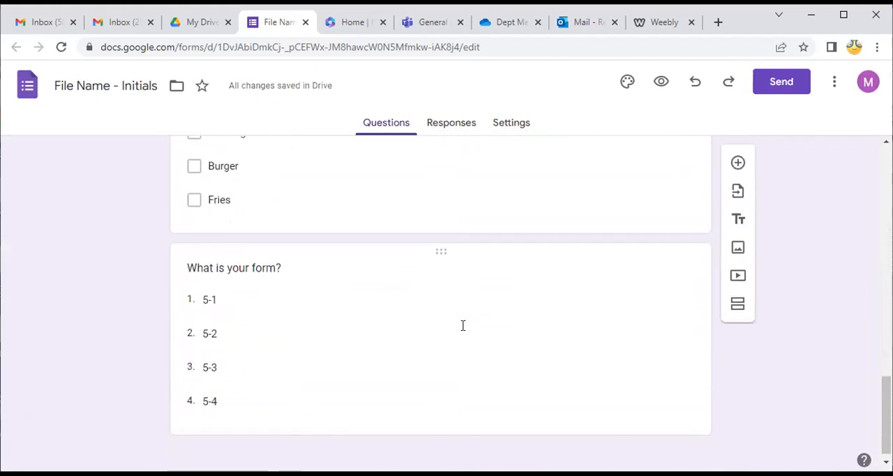
{"action": "scroll", "coordinate": [464, 330], "scroll_direction": "up", "scroll_amount": 6}
{"action": "scroll", "coordinate": [464, 331], "scroll_direction": "up", "scroll_amount": 5}
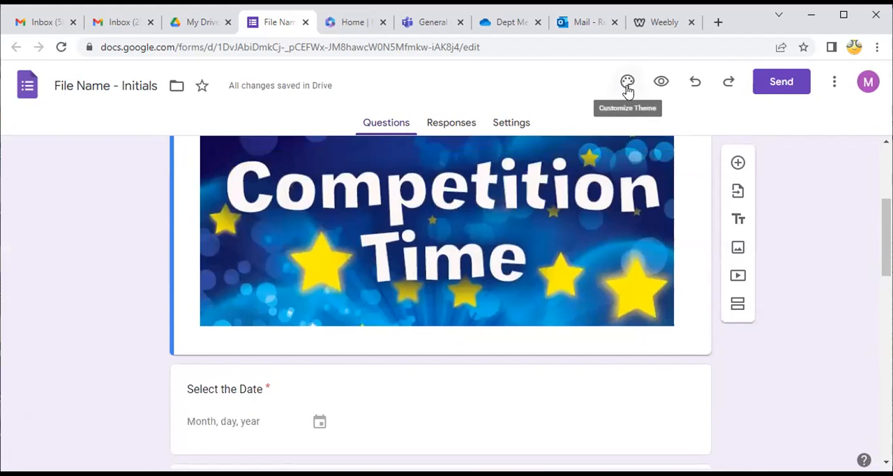
{"action": "left_click", "coordinate": [628, 88]}
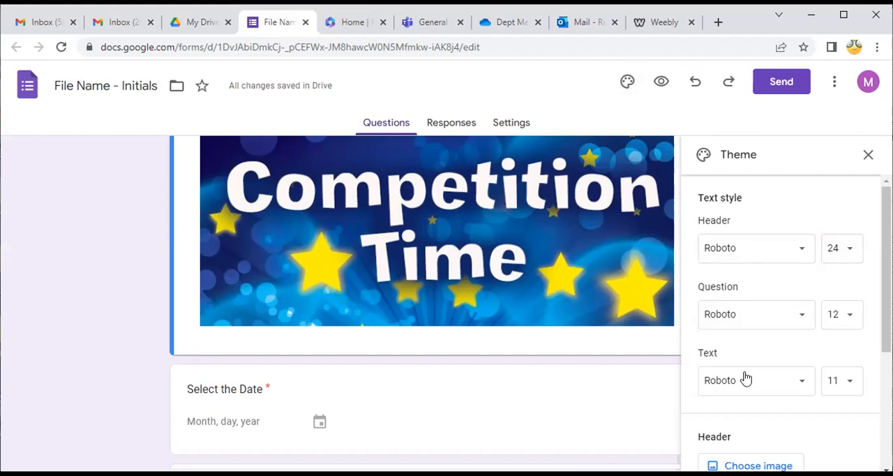
{"action": "scroll", "coordinate": [752, 425], "scroll_direction": "down", "scroll_amount": 2}
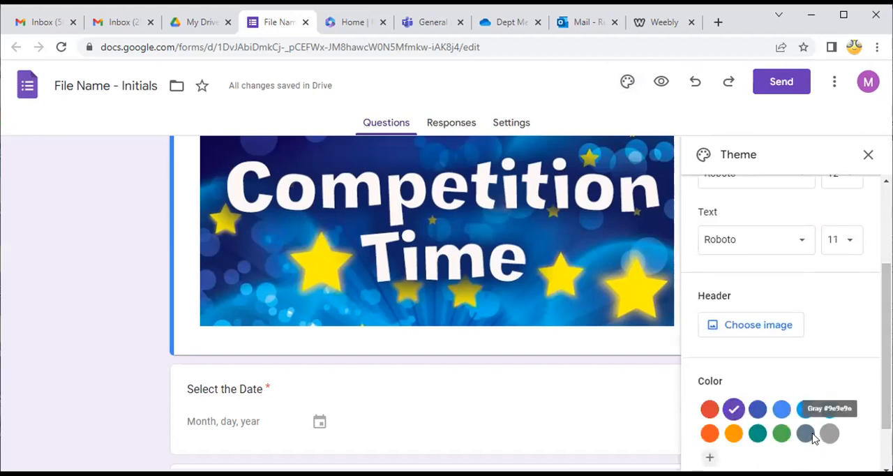
{"action": "left_click", "coordinate": [757, 433]}
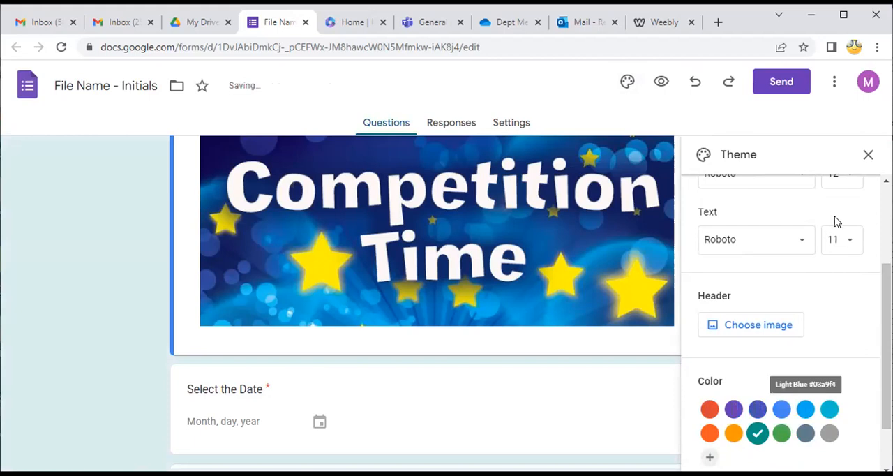
Preview the form and check its title, banner image and first questions as a respondent sees them
{"action": "left_click", "coordinate": [661, 81]}
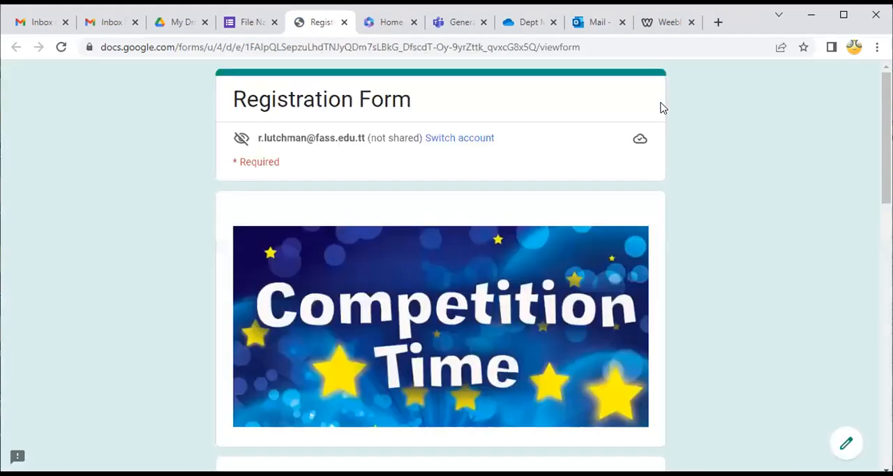
{"action": "scroll", "coordinate": [713, 303], "scroll_direction": "down", "scroll_amount": 1}
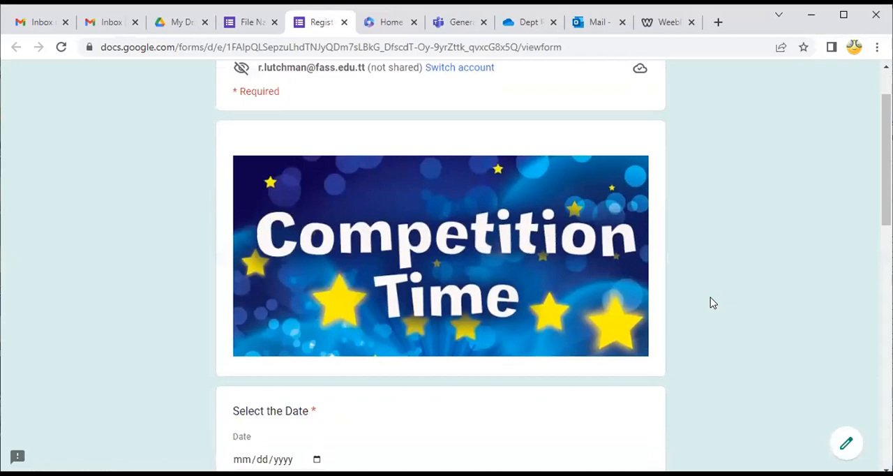
{"action": "scroll", "coordinate": [713, 303], "scroll_direction": "down", "scroll_amount": 2}
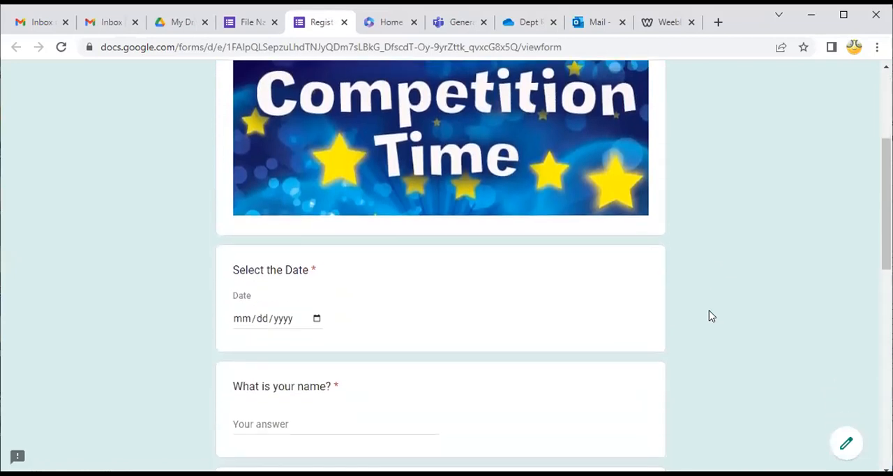
{"action": "scroll", "coordinate": [709, 315], "scroll_direction": "up", "scroll_amount": 1}
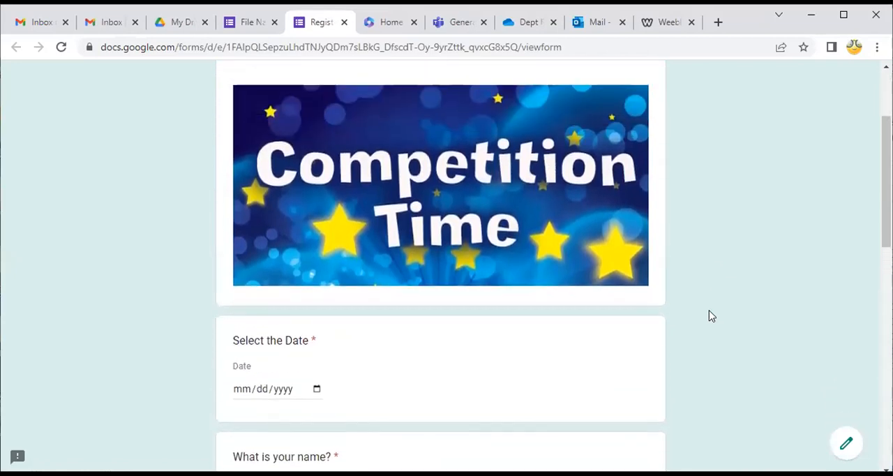
{"action": "scroll", "coordinate": [508, 287], "scroll_direction": "up", "scroll_amount": 1}
{"action": "scroll", "coordinate": [506, 286], "scroll_direction": "down", "scroll_amount": 1}
{"action": "scroll", "coordinate": [312, 201], "scroll_direction": "up", "scroll_amount": 2}
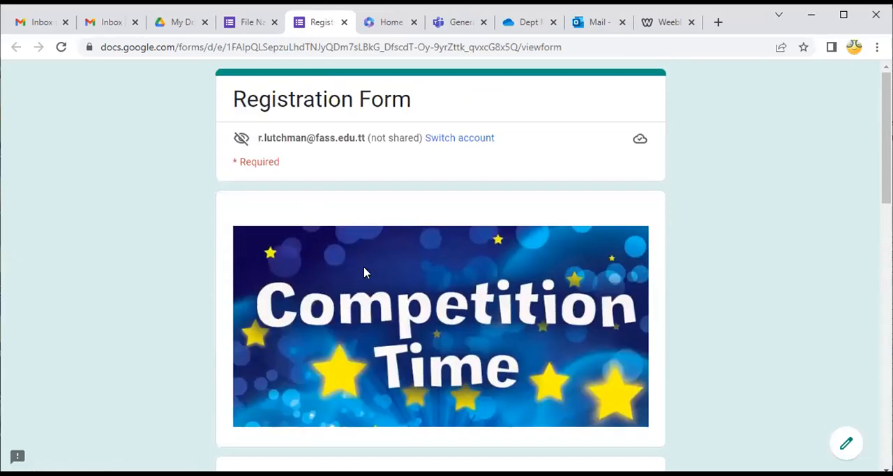
Enter 01/21/2023 as the answer to the "Select the Date" question
{"action": "scroll", "coordinate": [364, 268], "scroll_direction": "down", "scroll_amount": 5}
{"action": "left_click", "coordinate": [289, 177]}
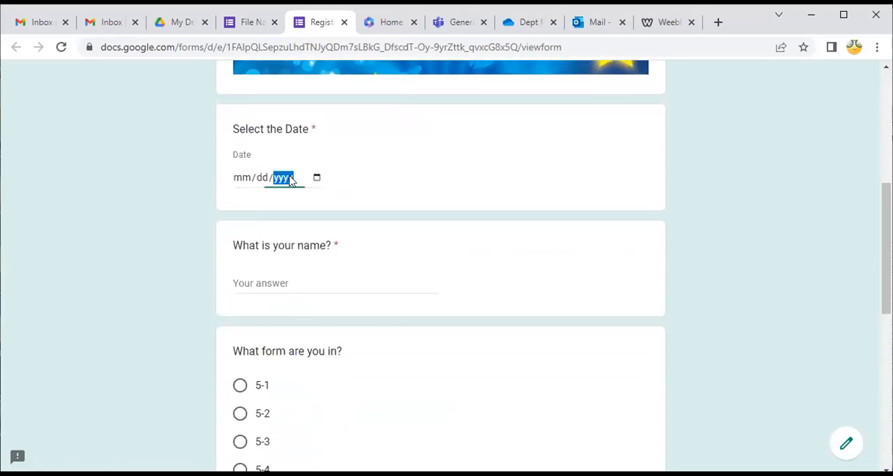
{"action": "left_click", "coordinate": [236, 179]}
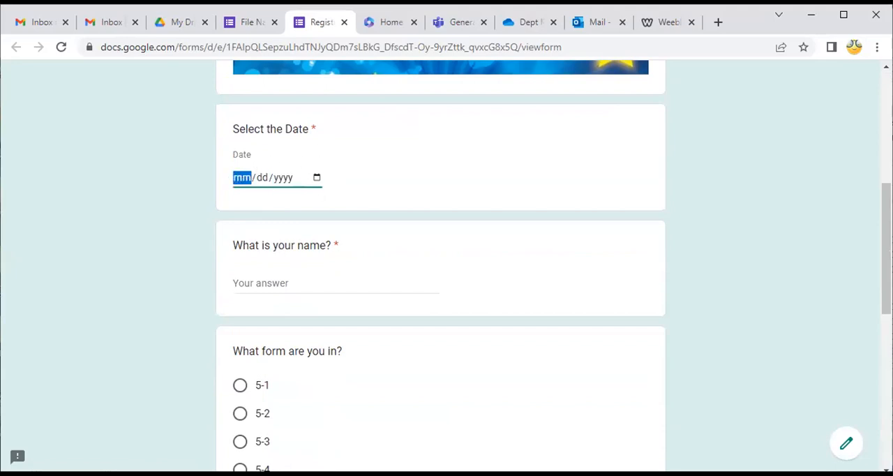
{"action": "type", "text": "01/"}
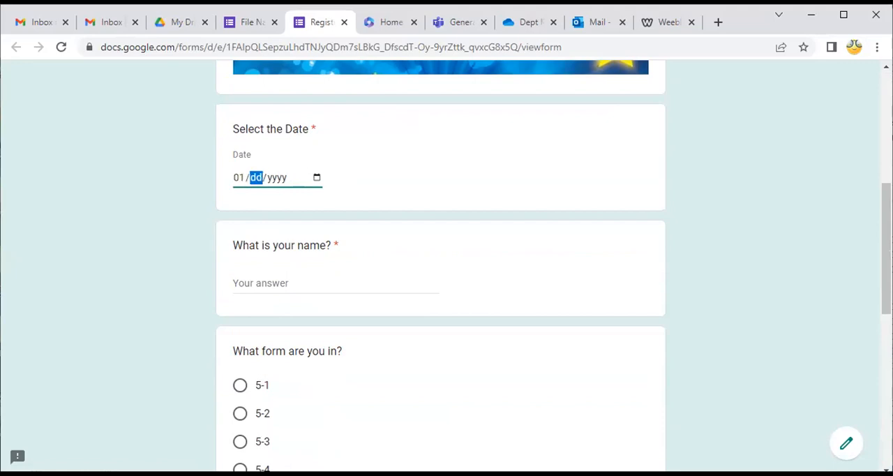
{"action": "type", "text": "21/"}
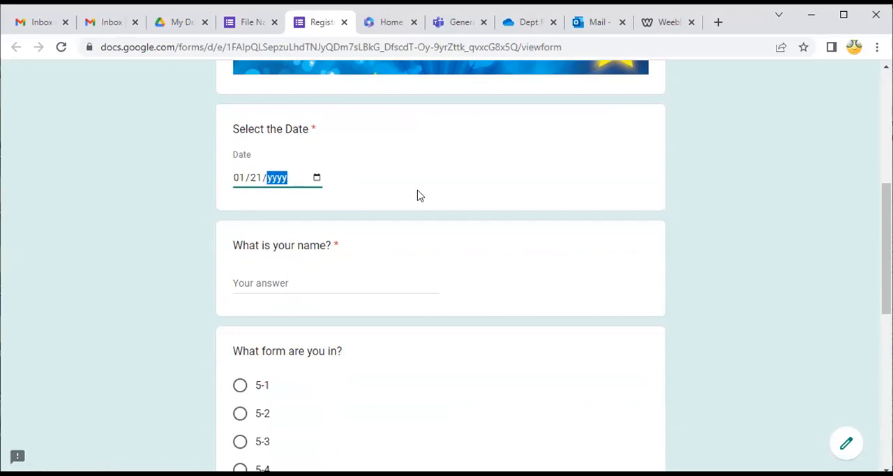
{"action": "type", "text": "2023"}
{"action": "left_click", "coordinate": [472, 199]}
Set the "Select the Date" answer to January 18, 2023 from its calendar
{"action": "left_click", "coordinate": [317, 177]}
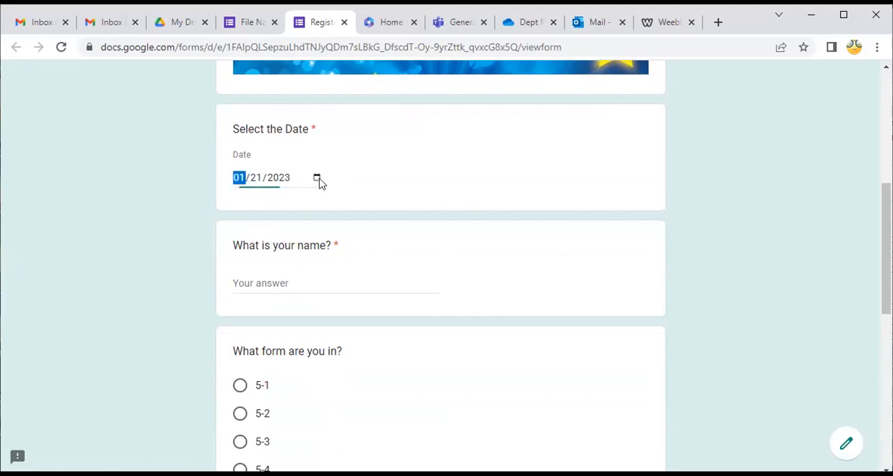
{"action": "left_click", "coordinate": [318, 179]}
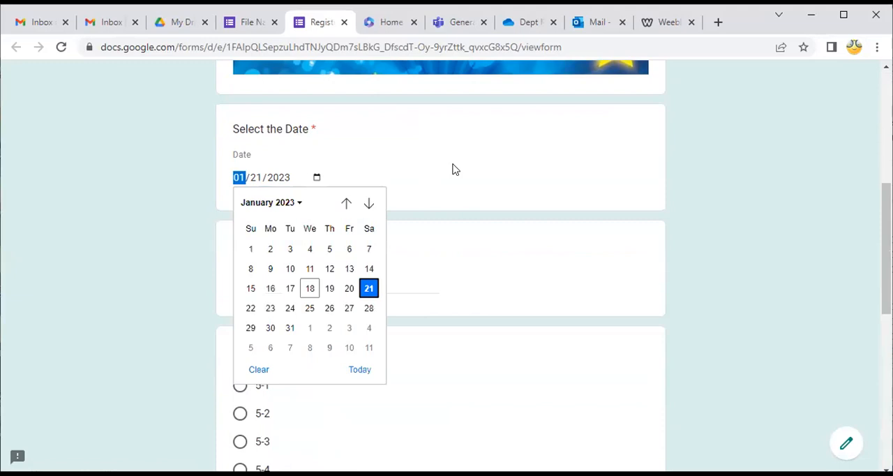
{"action": "left_click", "coordinate": [416, 337]}
{"action": "left_click", "coordinate": [272, 283]}
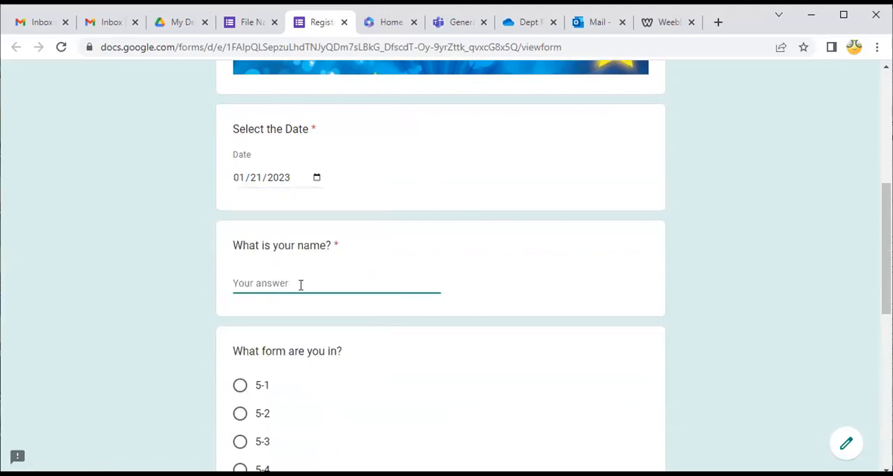
{"action": "left_click", "coordinate": [317, 178]}
{"action": "left_click", "coordinate": [317, 179]}
{"action": "left_click", "coordinate": [310, 290]}
Enter the respondent's name under "What is your name?" and choose 5-1 for "What form are you in?"
{"action": "left_click", "coordinate": [301, 284]}
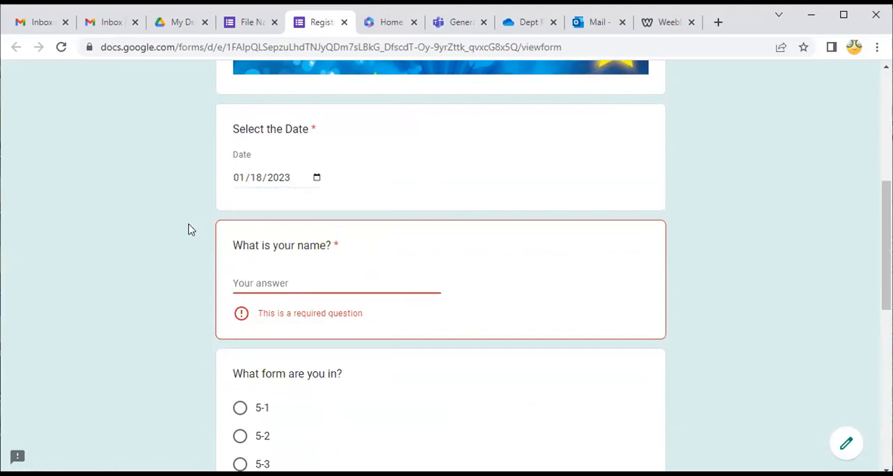
{"action": "type", "text": "Ms. Lutchman"}
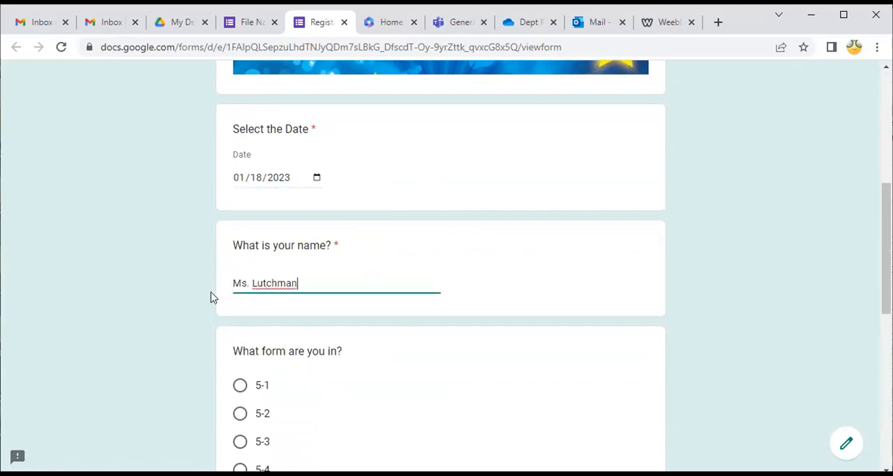
{"action": "scroll", "coordinate": [291, 328], "scroll_direction": "down", "scroll_amount": 2}
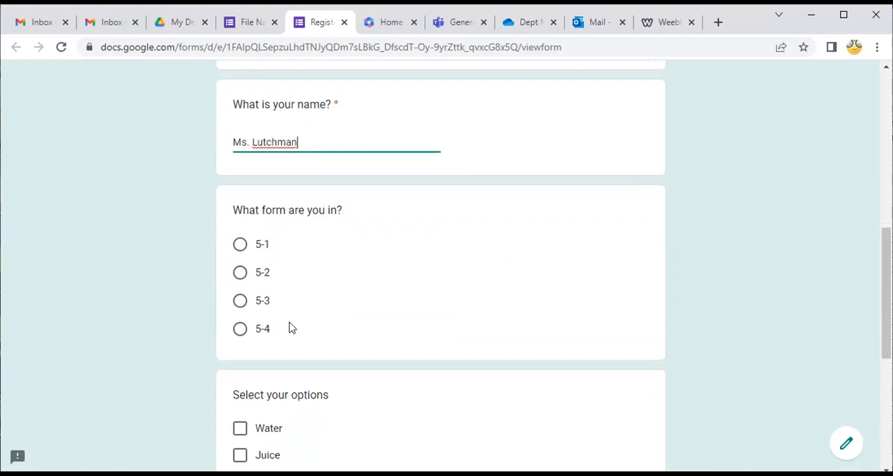
{"action": "left_click", "coordinate": [240, 244]}
{"action": "left_click", "coordinate": [240, 301]}
{"action": "left_click", "coordinate": [240, 328]}
{"action": "left_click", "coordinate": [241, 245]}
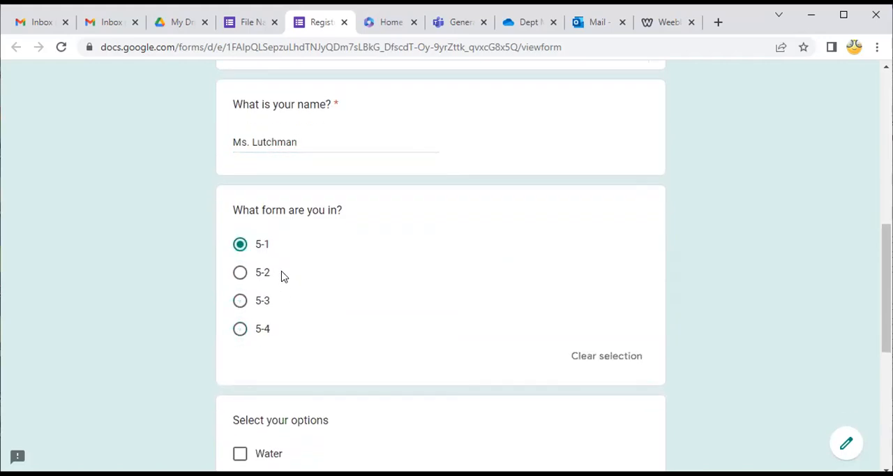
Select only Water and Fries under "Select your options"
{"action": "scroll", "coordinate": [282, 279], "scroll_direction": "down", "scroll_amount": 2}
{"action": "scroll", "coordinate": [307, 295], "scroll_direction": "down", "scroll_amount": 1}
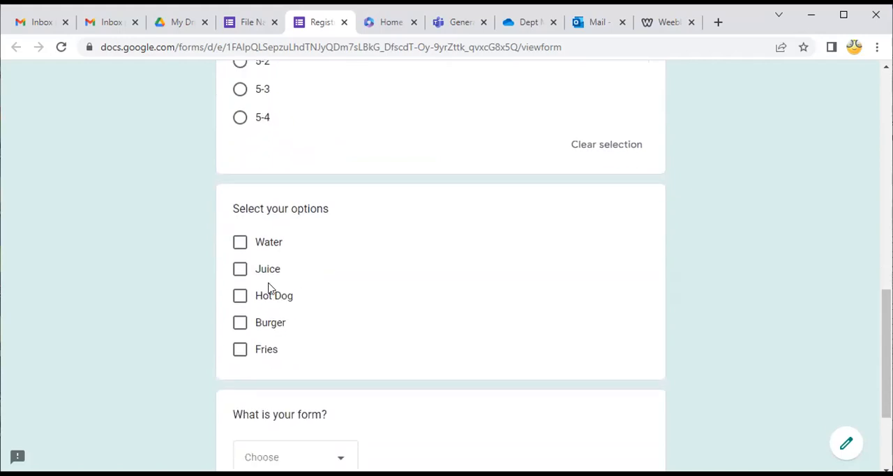
{"action": "left_click", "coordinate": [240, 242]}
{"action": "left_click", "coordinate": [241, 295]}
{"action": "left_click", "coordinate": [240, 349]}
{"action": "left_click", "coordinate": [240, 295]}
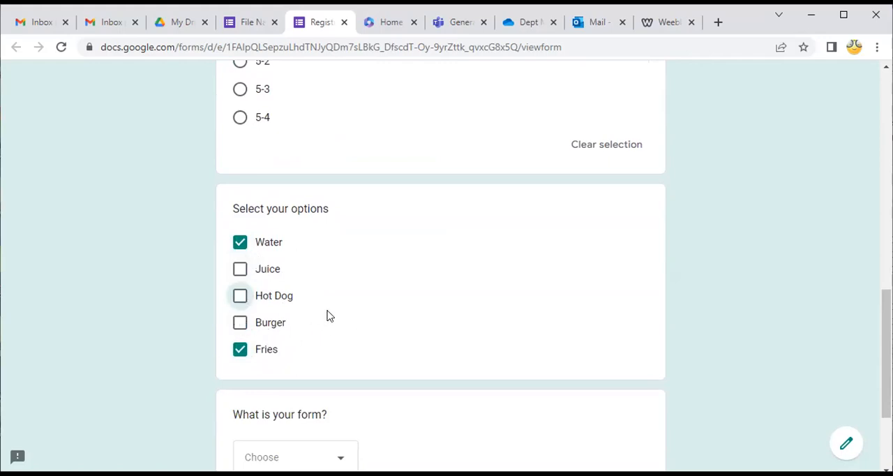
Choose 5-2 as the answer to the "What is your form?" dropdown question
{"action": "scroll", "coordinate": [329, 316], "scroll_direction": "down", "scroll_amount": 2}
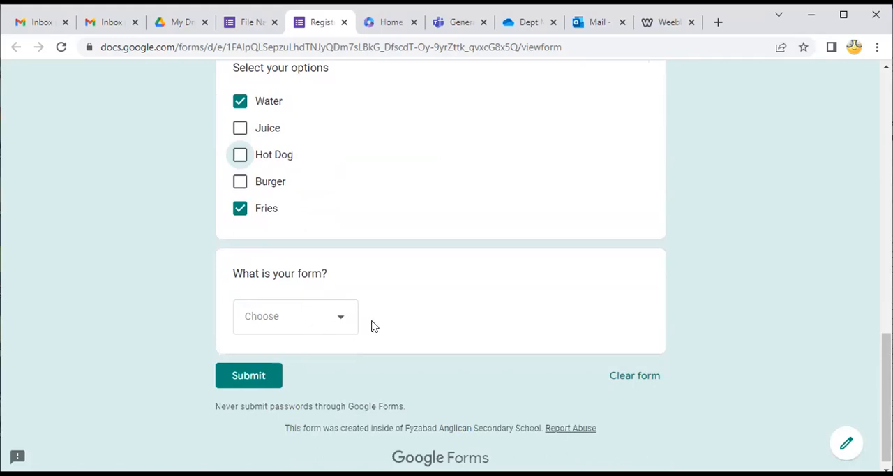
{"action": "scroll", "coordinate": [357, 318], "scroll_direction": "down", "scroll_amount": 1}
{"action": "left_click", "coordinate": [345, 309]}
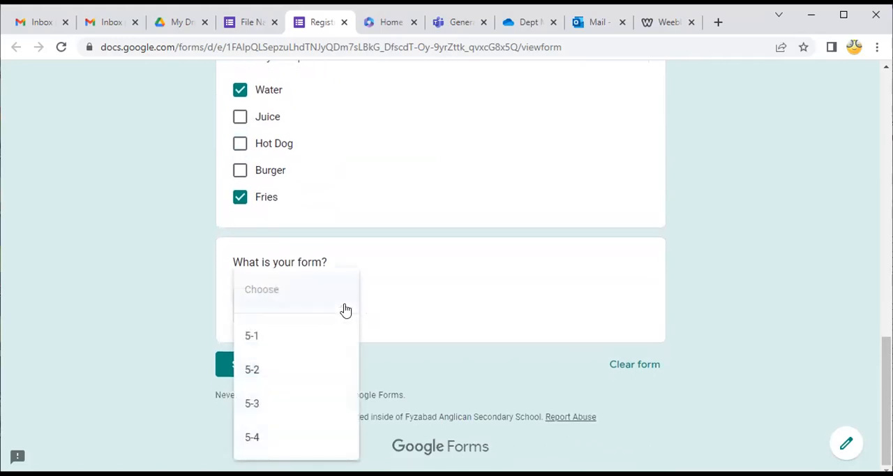
{"action": "left_click", "coordinate": [255, 441]}
{"action": "left_click", "coordinate": [303, 320]}
{"action": "left_click", "coordinate": [272, 237]}
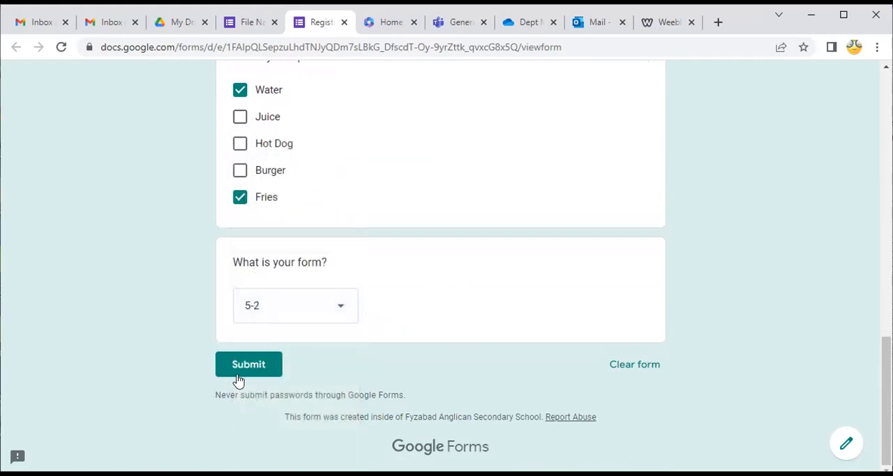
Review the answers to all questions and submit the completed registration form
{"action": "scroll", "coordinate": [420, 269], "scroll_direction": "up", "scroll_amount": 4}
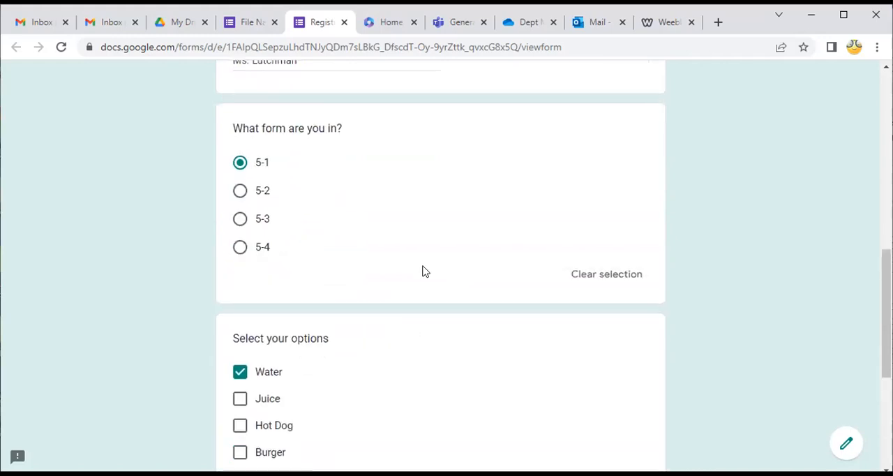
{"action": "scroll", "coordinate": [356, 236], "scroll_direction": "up", "scroll_amount": 3}
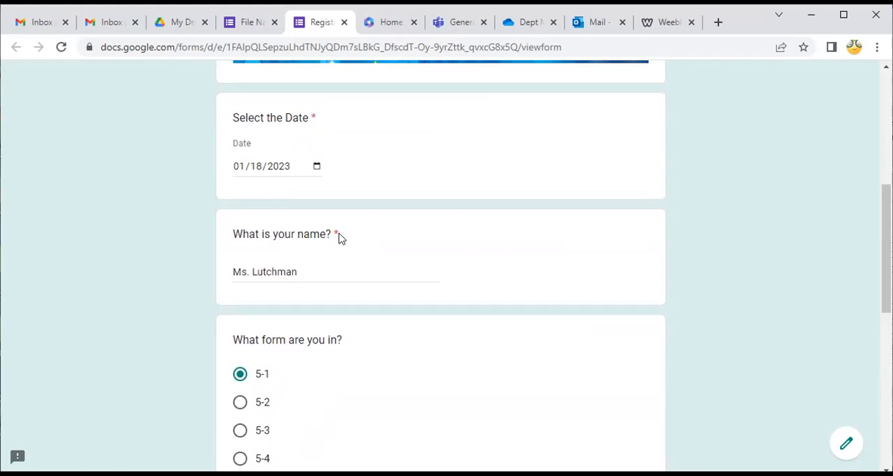
{"action": "scroll", "coordinate": [345, 259], "scroll_direction": "down", "scroll_amount": 1}
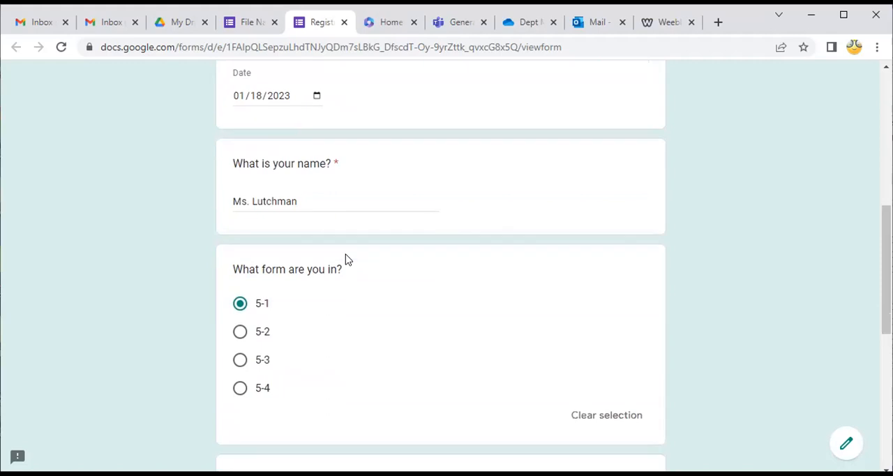
{"action": "scroll", "coordinate": [351, 284], "scroll_direction": "down", "scroll_amount": 1}
{"action": "scroll", "coordinate": [403, 383], "scroll_direction": "down", "scroll_amount": 3}
{"action": "scroll", "coordinate": [404, 386], "scroll_direction": "down", "scroll_amount": 1}
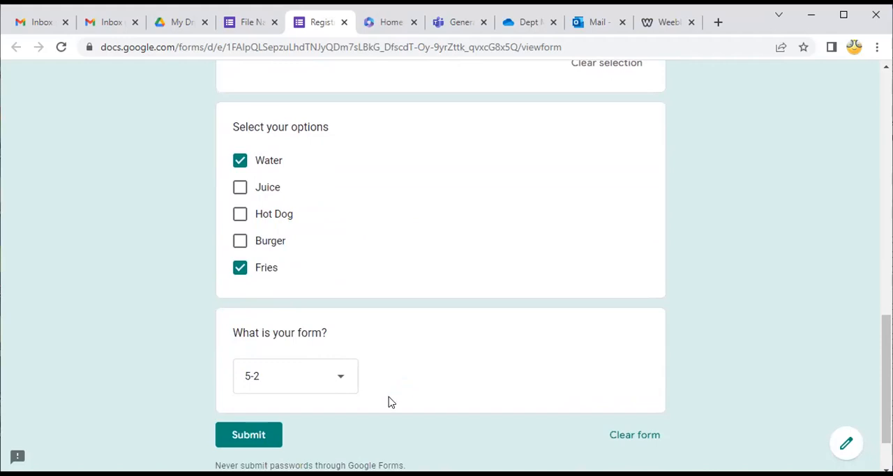
{"action": "scroll", "coordinate": [389, 403], "scroll_direction": "up", "scroll_amount": 3}
{"action": "scroll", "coordinate": [376, 426], "scroll_direction": "down", "scroll_amount": 4}
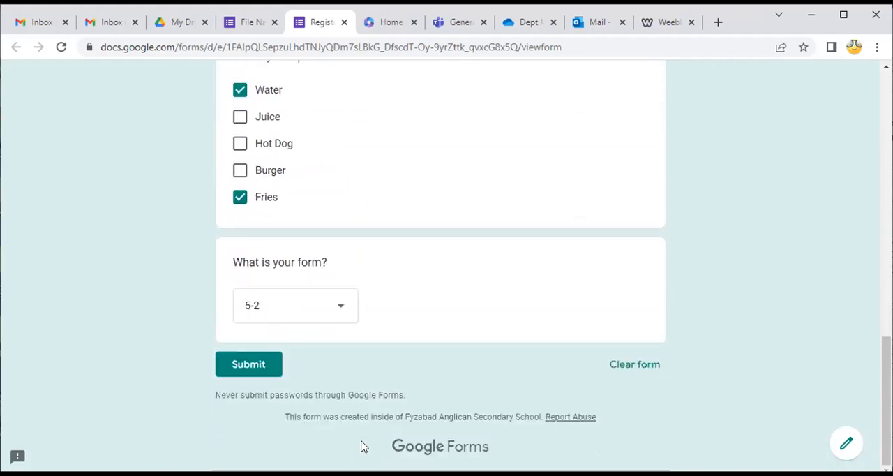
{"action": "left_click", "coordinate": [246, 367]}
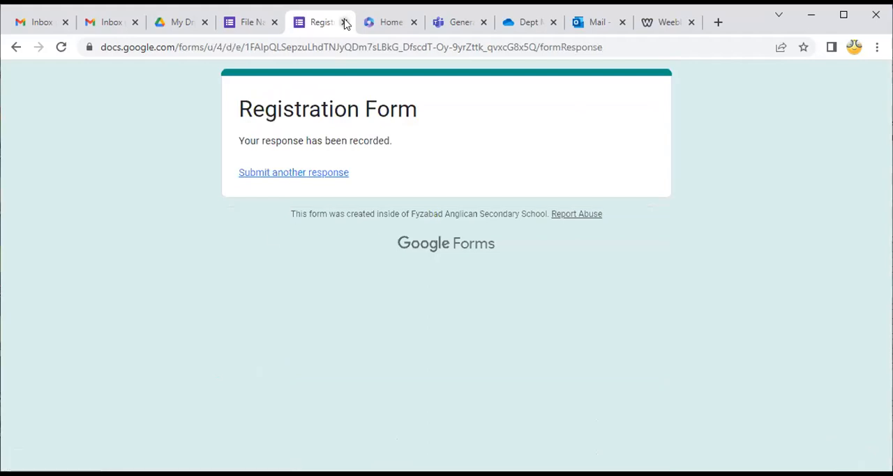
Return to the form editor, examine the summary of submitted responses and close the theme options
{"action": "left_click", "coordinate": [257, 26]}
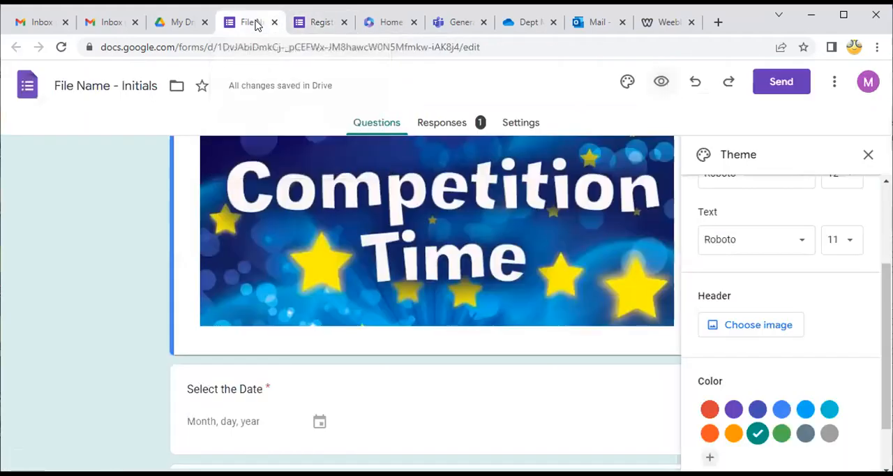
{"action": "left_click", "coordinate": [457, 123]}
{"action": "scroll", "coordinate": [365, 353], "scroll_direction": "down", "scroll_amount": 3}
{"action": "scroll", "coordinate": [365, 352], "scroll_direction": "down", "scroll_amount": 4}
{"action": "scroll", "coordinate": [365, 352], "scroll_direction": "up", "scroll_amount": 4}
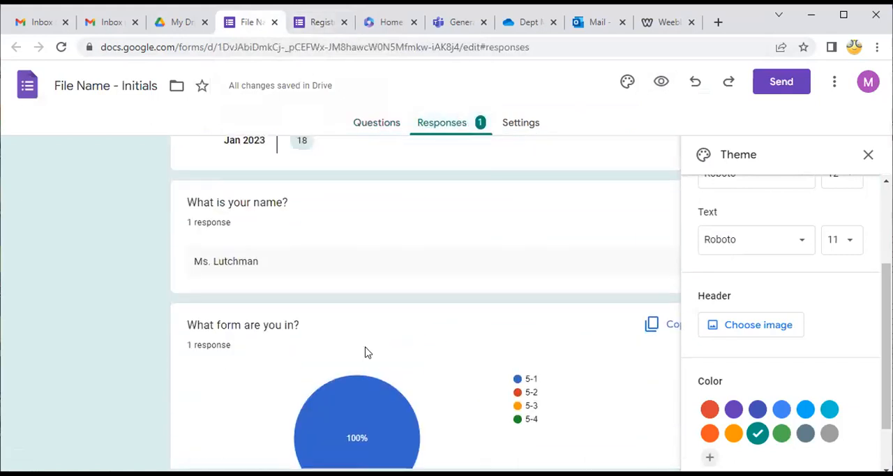
{"action": "scroll", "coordinate": [365, 352], "scroll_direction": "up", "scroll_amount": 3}
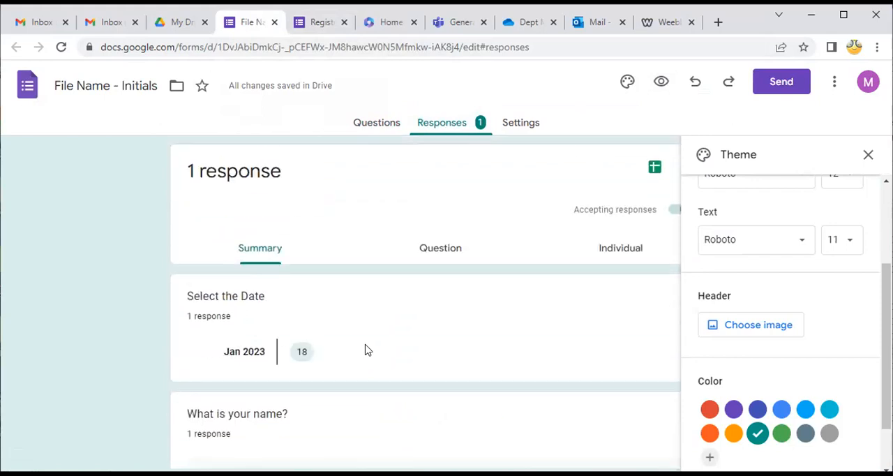
{"action": "left_click", "coordinate": [868, 155]}
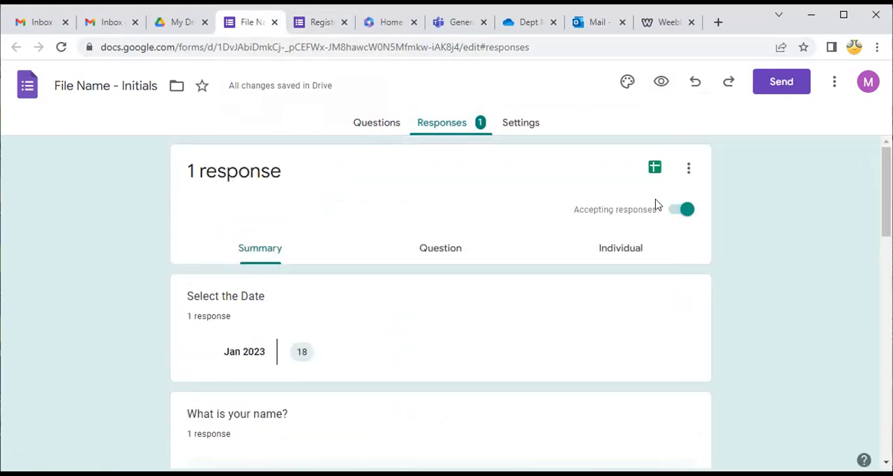
{"action": "left_click", "coordinate": [521, 125]}
{"action": "left_click", "coordinate": [455, 125]}
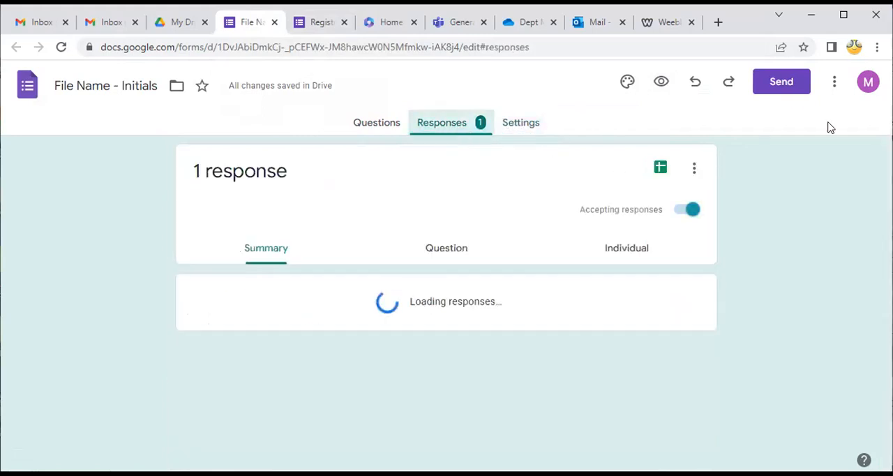
Copy the form's full shareable link from the sending options
{"action": "left_click", "coordinate": [782, 87]}
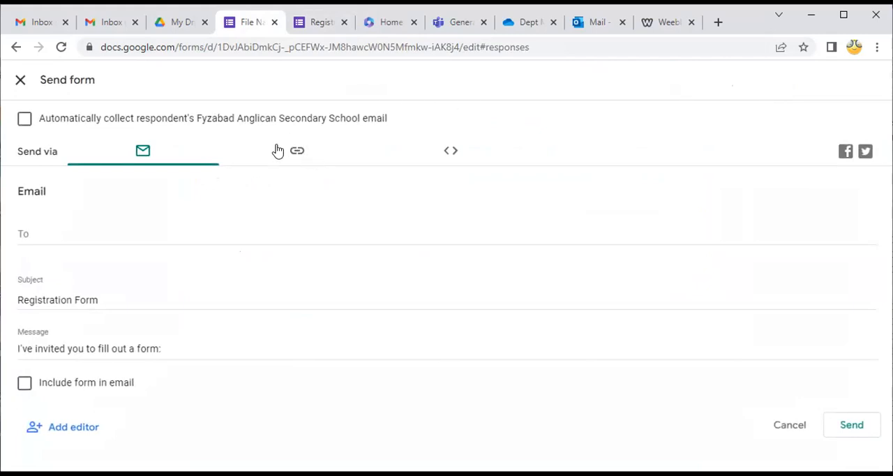
{"action": "left_click", "coordinate": [298, 152]}
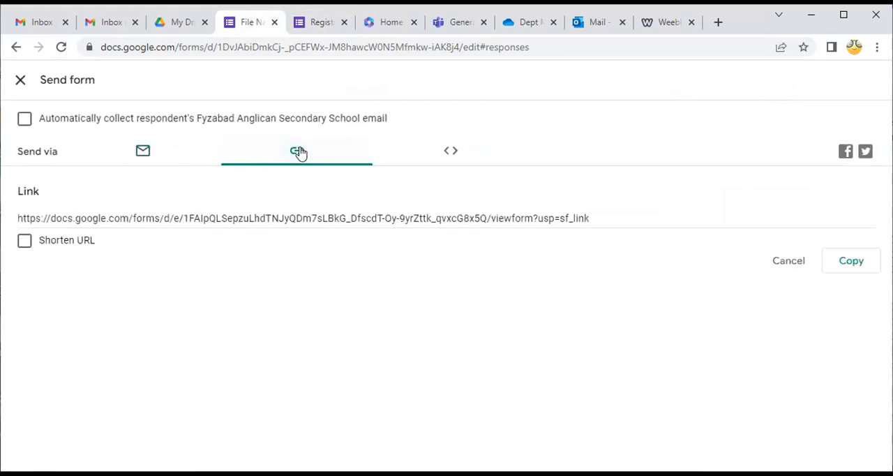
{"action": "left_click", "coordinate": [842, 263]}
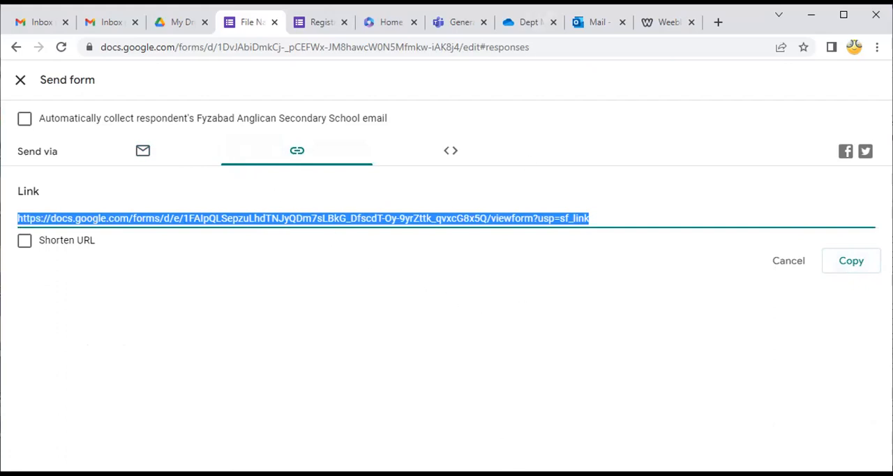
Switch to the blank Word document and paste the copied form link into it
{"action": "key", "text": "alt+Tab"}
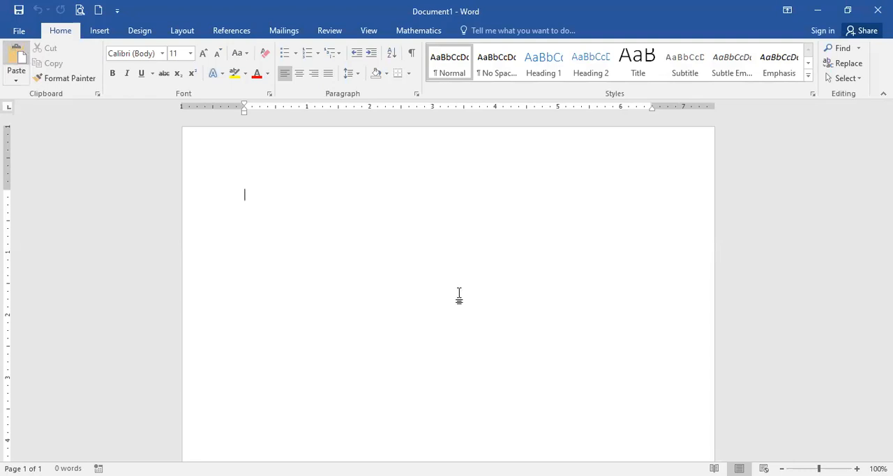
{"action": "key", "text": "ctrl+v"}
{"action": "left_click_drag", "start_coordinate": [427, 211], "coordinate": [227, 191]}
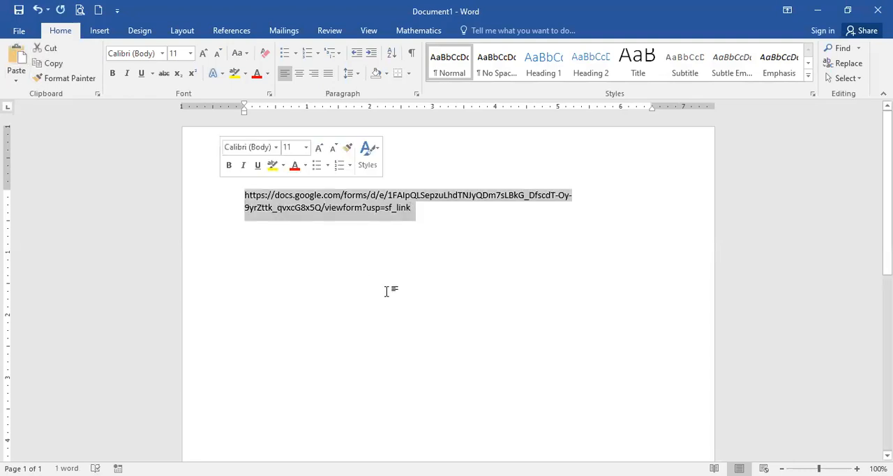
{"action": "left_click_drag", "start_coordinate": [426, 212], "coordinate": [193, 177]}
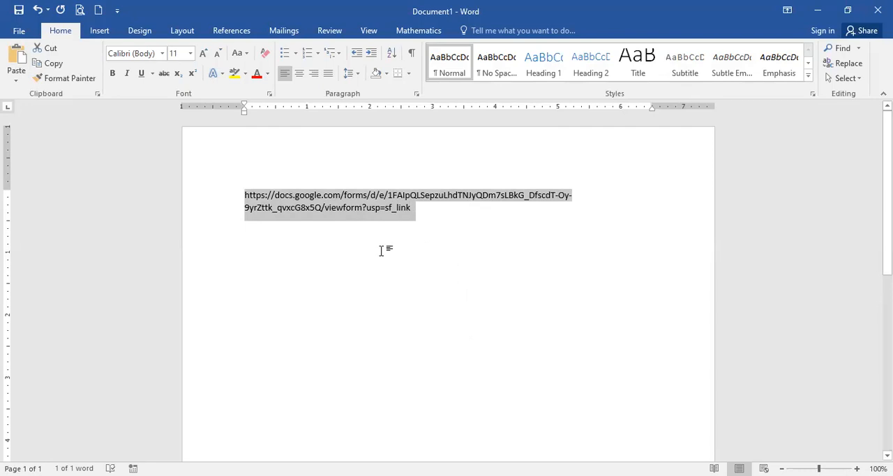
{"action": "left_click", "coordinate": [438, 210]}
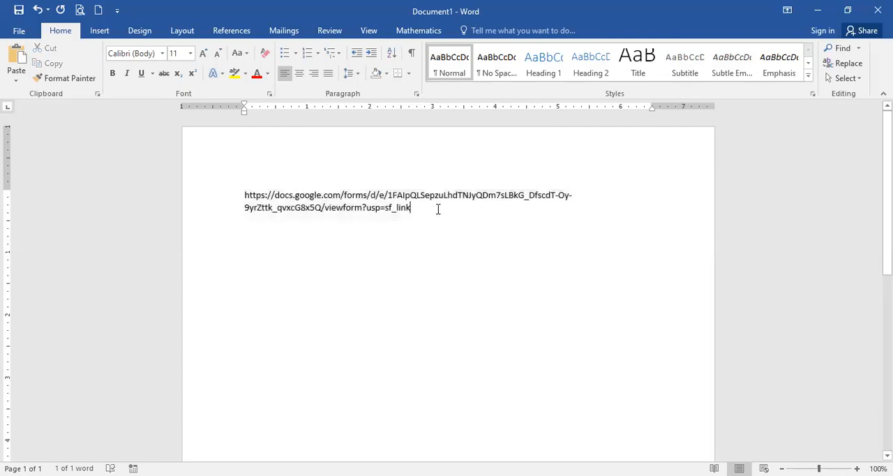